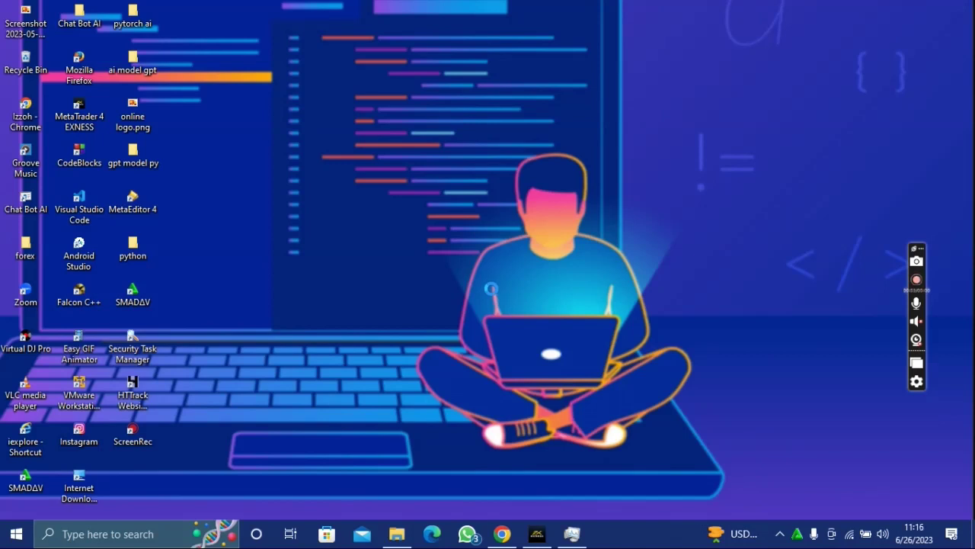
- Refresh the desktop, start Apache and MySQL in XAMPP, then minimize the panel
{"action": "right_click", "coordinate": [493, 289]}
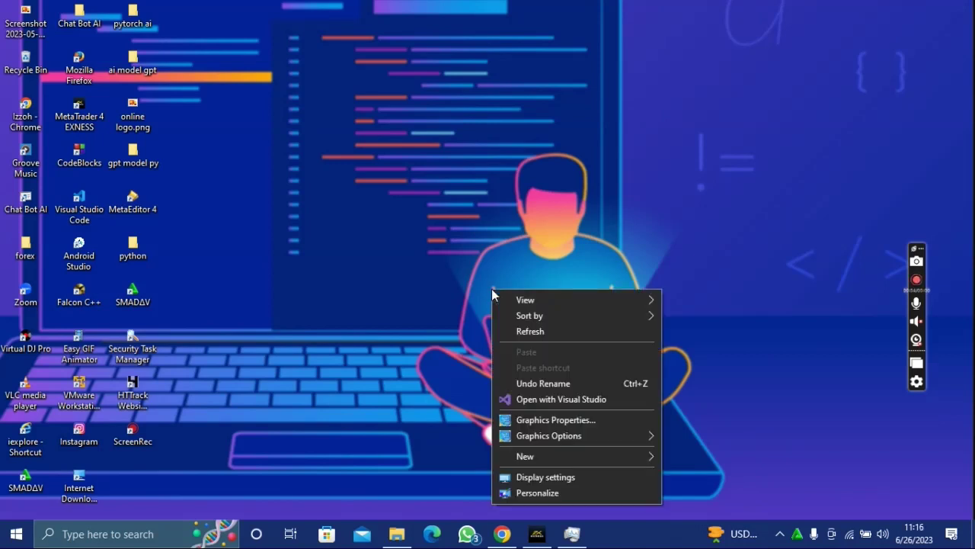
{"action": "left_click", "coordinate": [542, 332]}
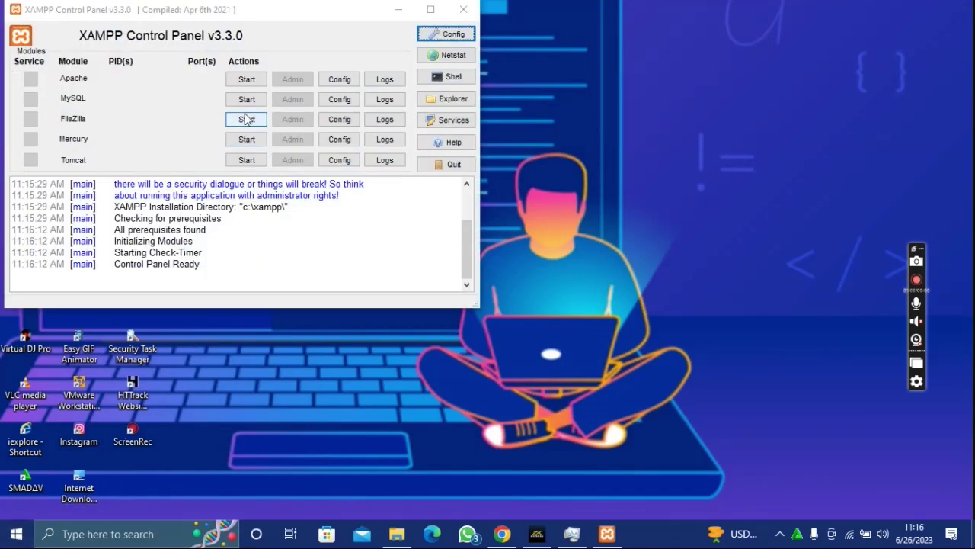
{"action": "left_click", "coordinate": [247, 79]}
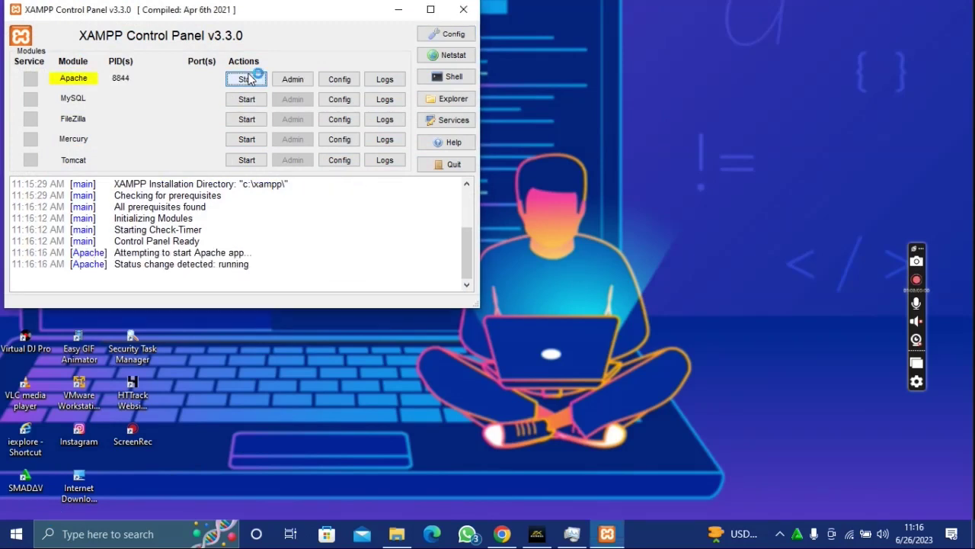
{"action": "left_click", "coordinate": [251, 100]}
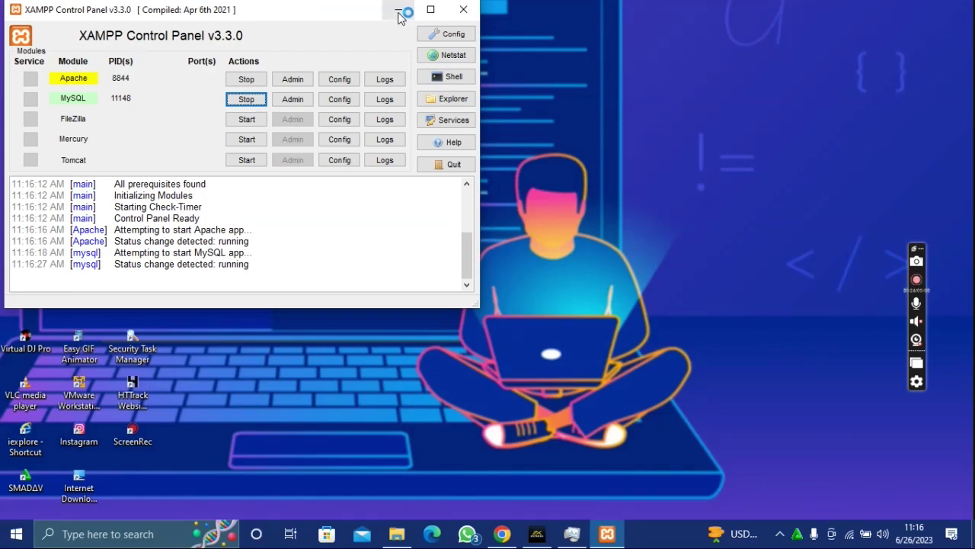
{"action": "left_click", "coordinate": [398, 10]}
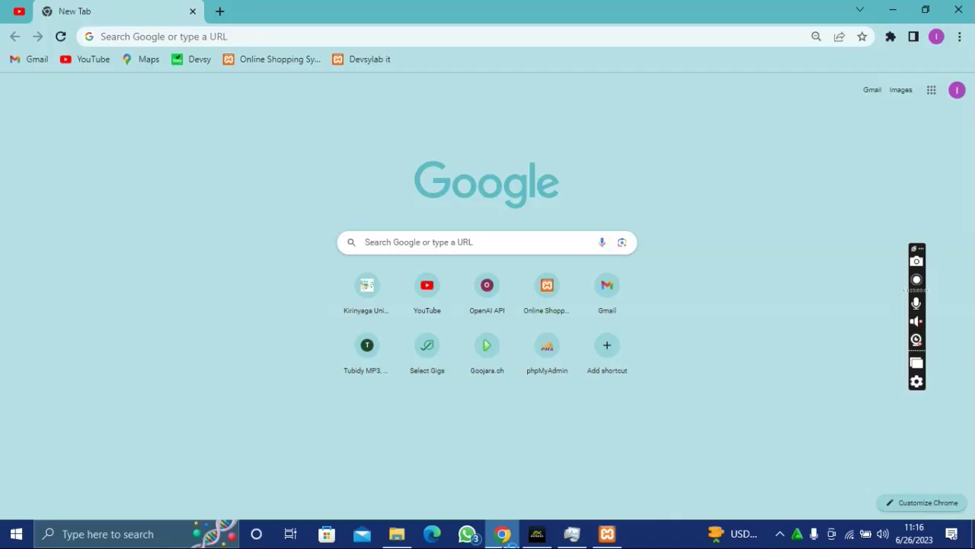
- Load wordpress.org in the browser
{"action": "left_click", "coordinate": [222, 31]}
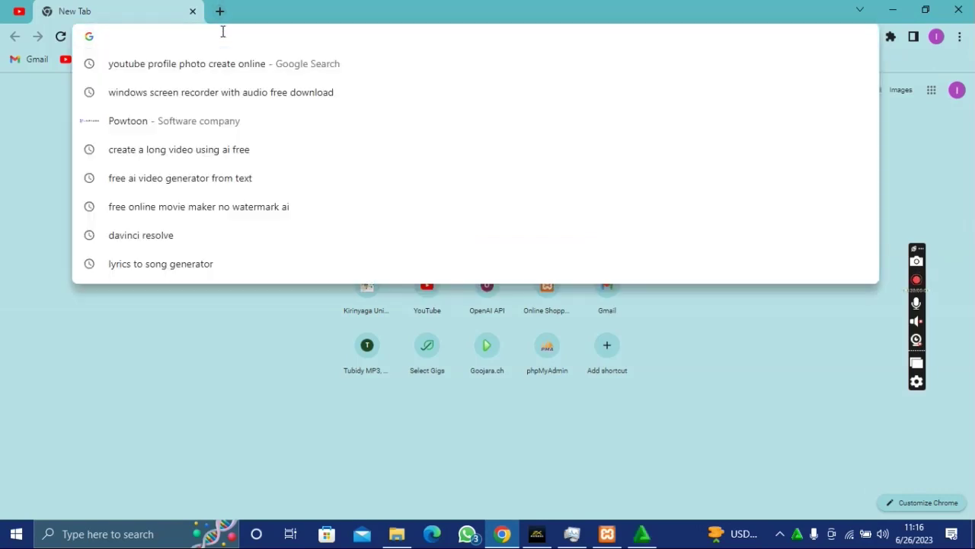
{"action": "type", "text": "w"}
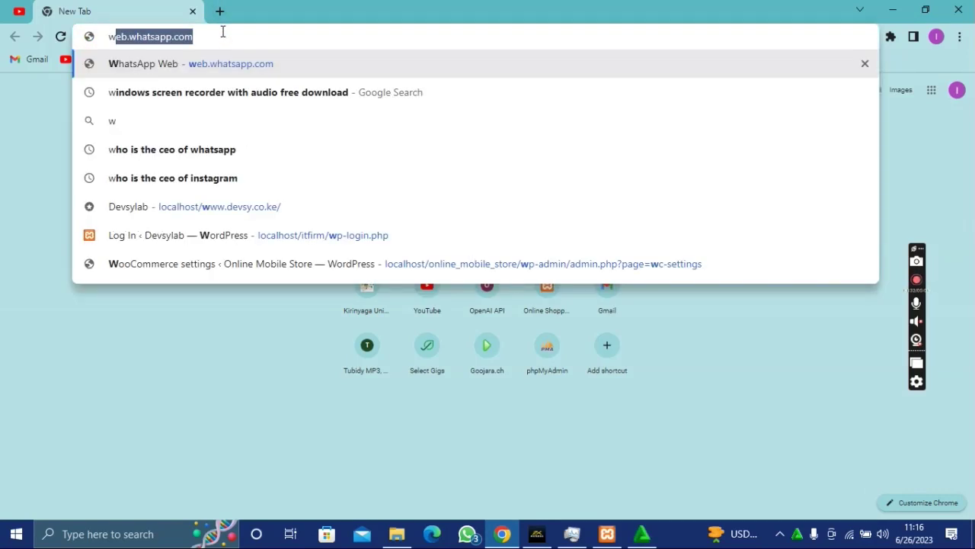
{"action": "type", "text": "ordpress"}
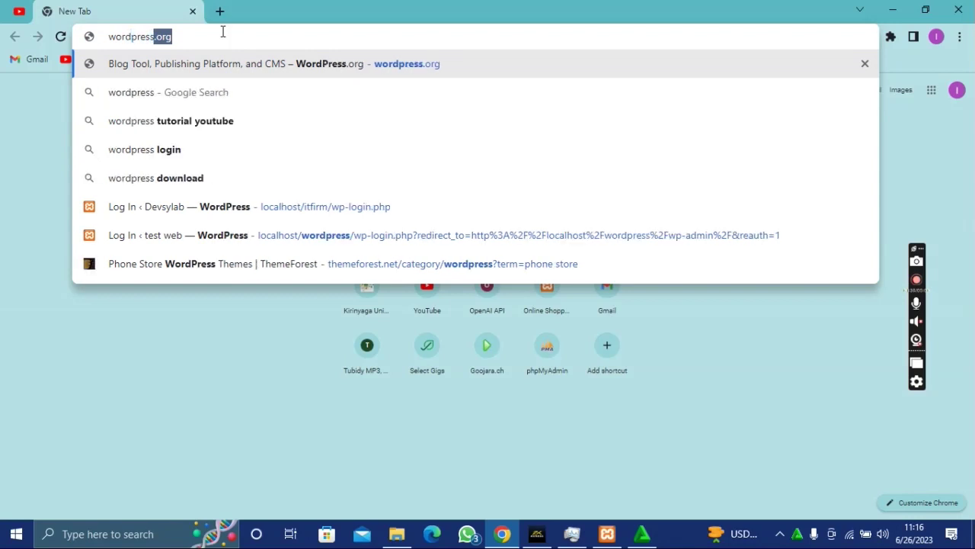
{"action": "type", "text": ".org"}
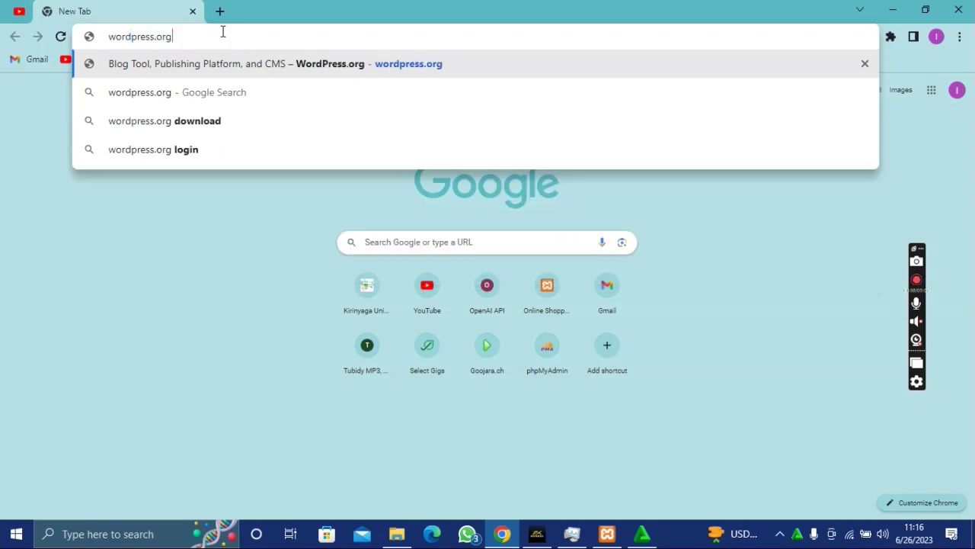
{"action": "key", "text": "Return"}
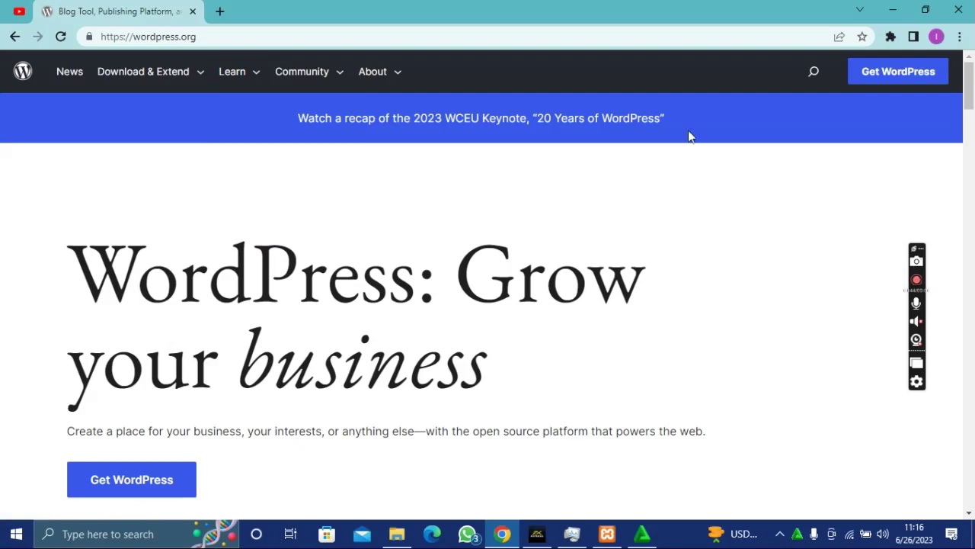
- Go to the Get WordPress page and download WordPress 6.2.2
{"action": "left_click", "coordinate": [134, 478]}
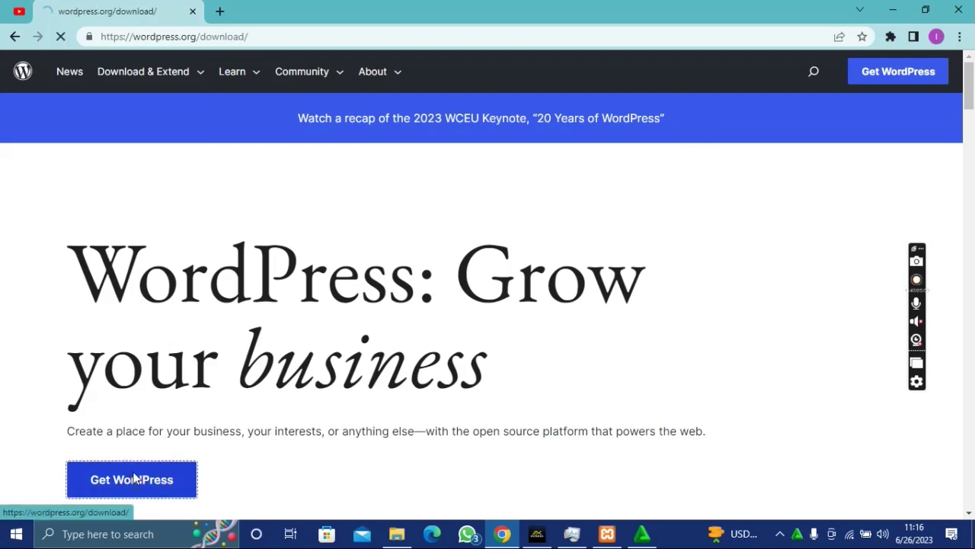
{"action": "scroll", "coordinate": [260, 408], "scroll_direction": "down", "scroll_amount": 2}
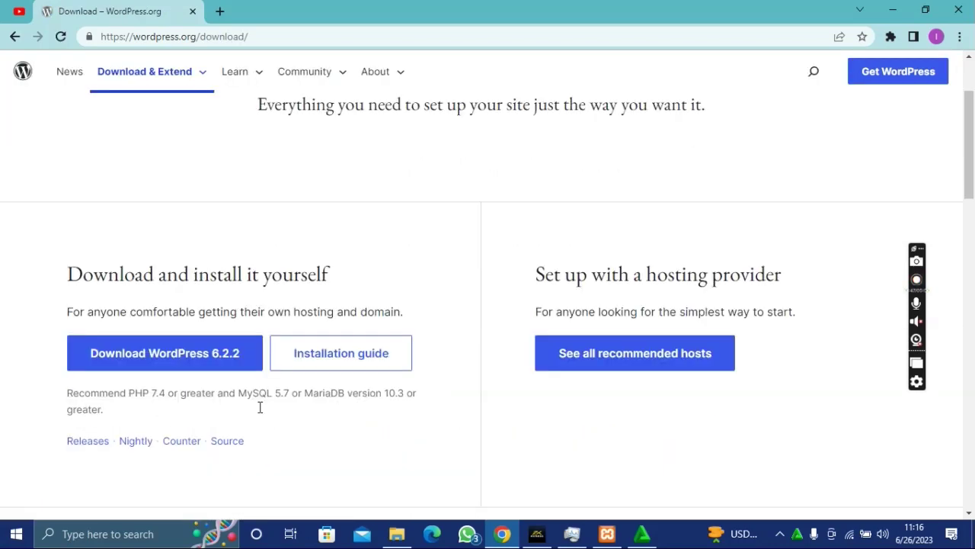
{"action": "scroll", "coordinate": [260, 407], "scroll_direction": "down", "scroll_amount": 1}
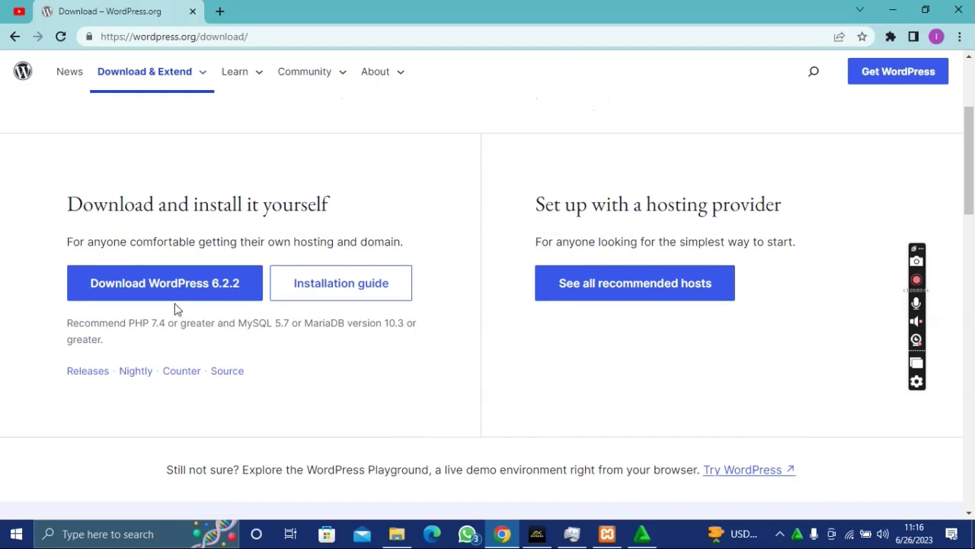
{"action": "left_click", "coordinate": [188, 298]}
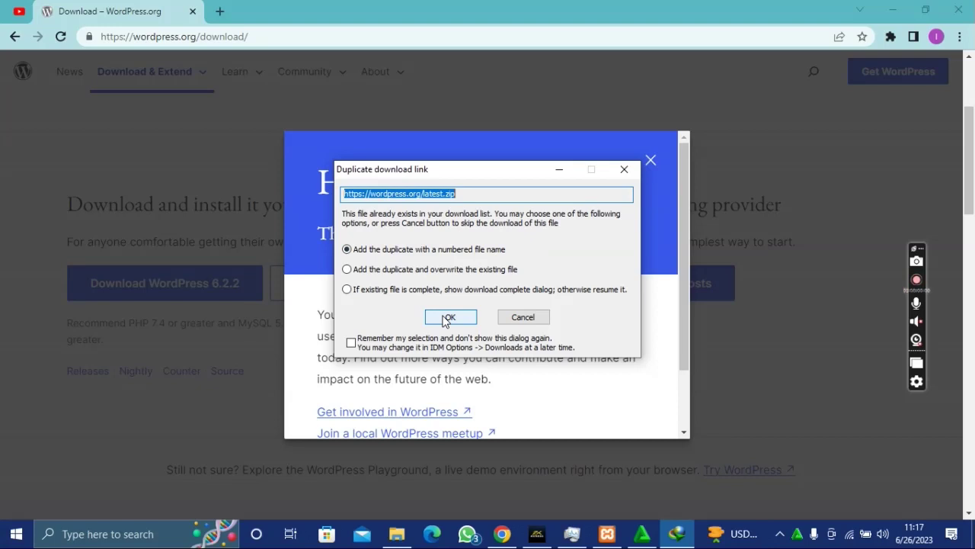
- Start downloading the WordPress zip under a numbered name into a new Compressed folder
{"action": "left_click", "coordinate": [446, 319]}
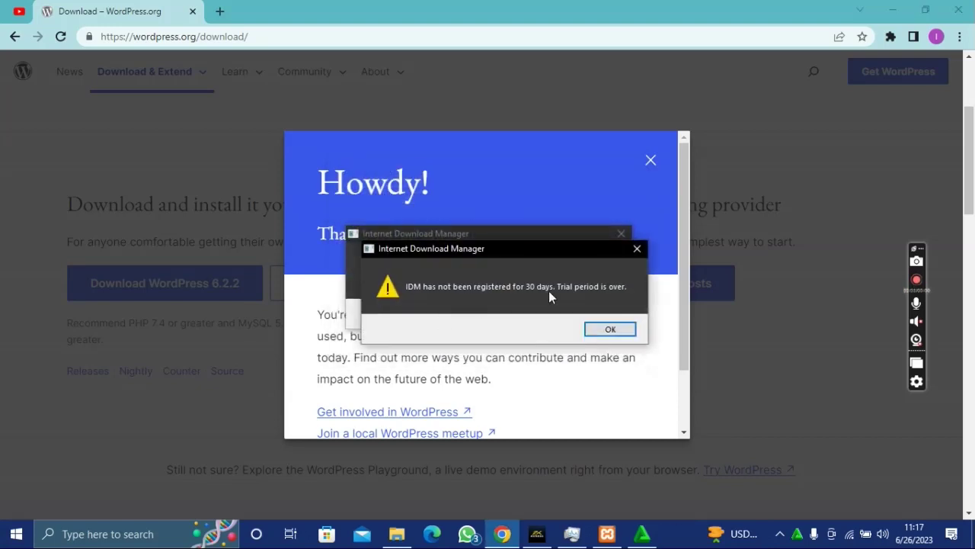
{"action": "left_click", "coordinate": [610, 329]}
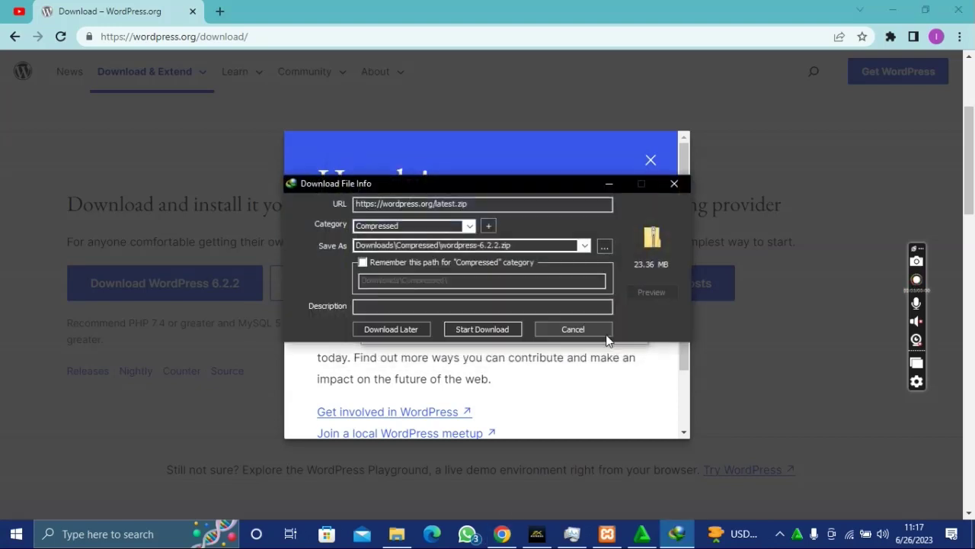
{"action": "left_click", "coordinate": [482, 326]}
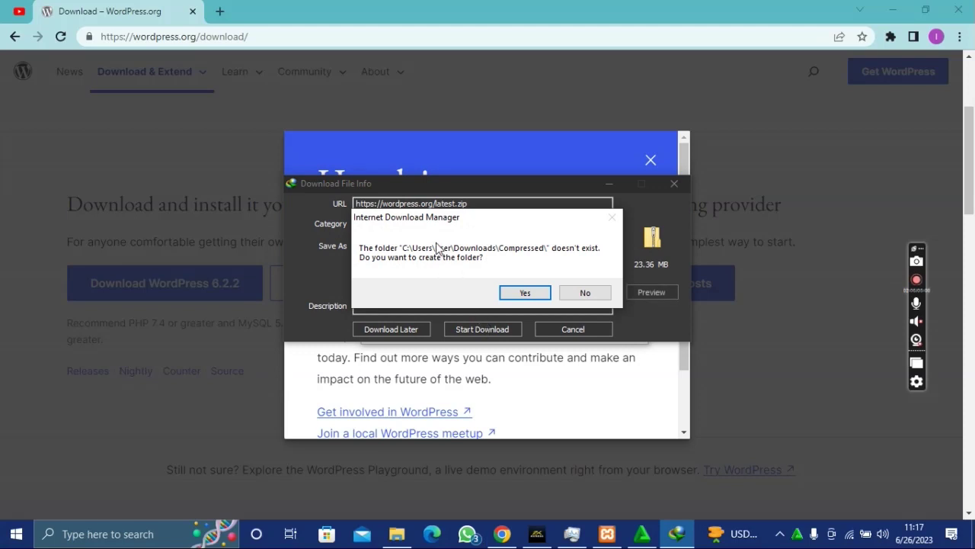
{"action": "left_click", "coordinate": [526, 293]}
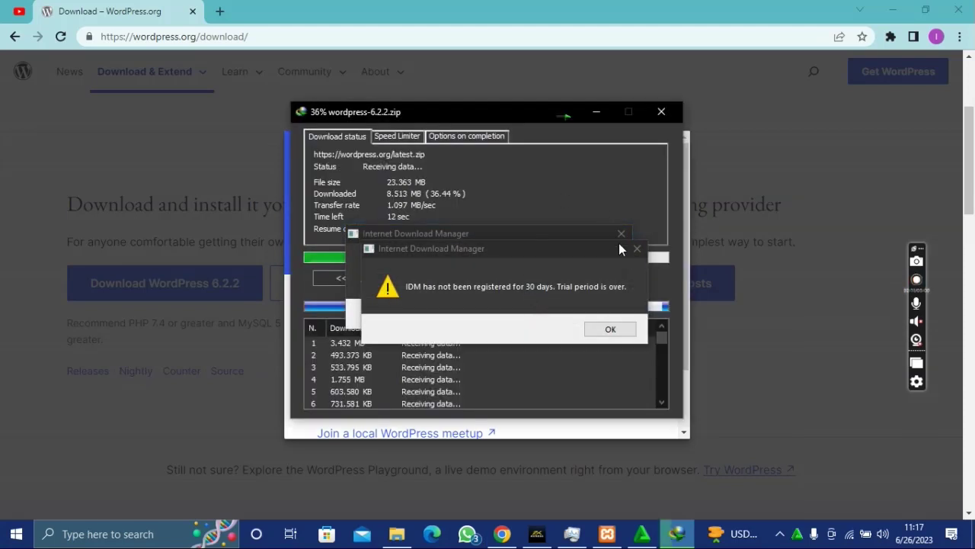
- Close the Internet Download Manager trial warnings and registration prompts
{"action": "left_click", "coordinate": [637, 249]}
{"action": "left_click", "coordinate": [622, 234]}
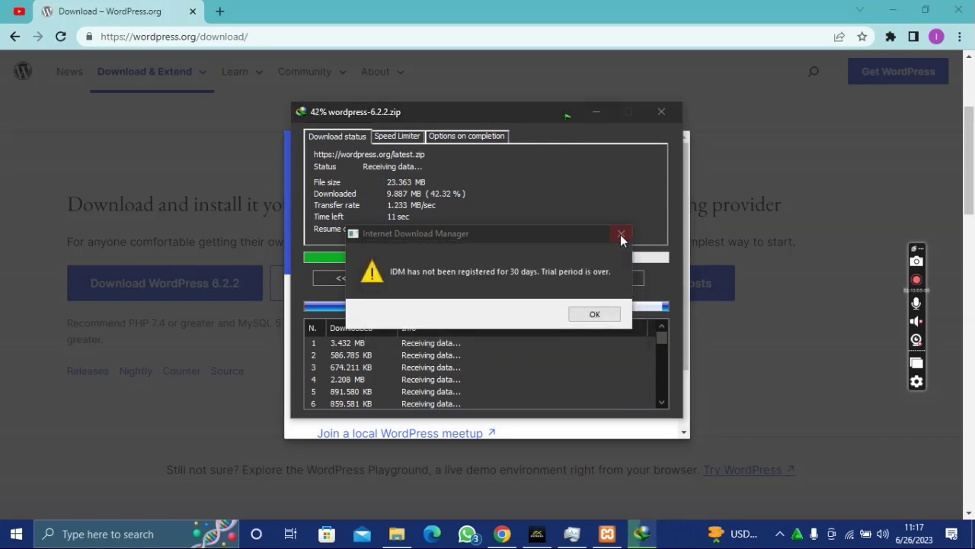
{"action": "left_click", "coordinate": [583, 336]}
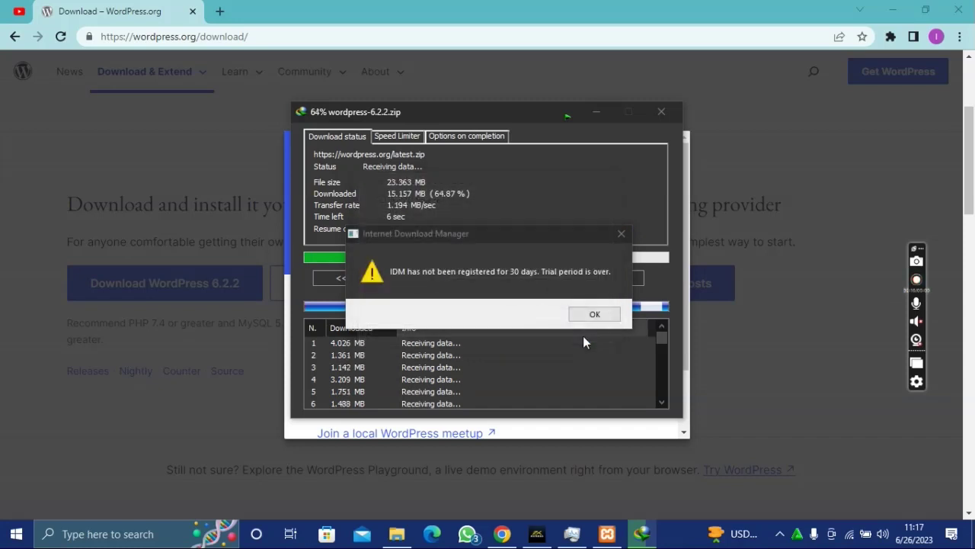
{"action": "left_click", "coordinate": [620, 234]}
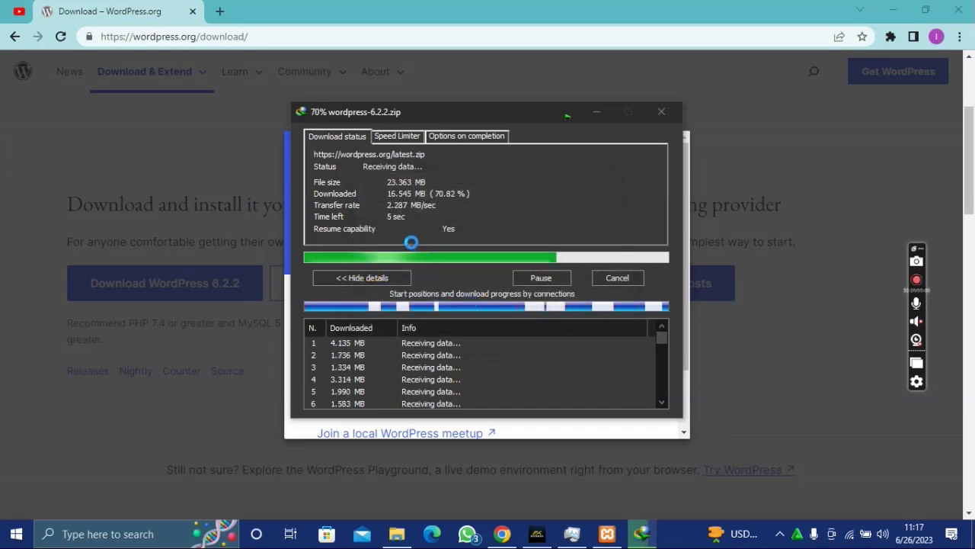
{"action": "left_click", "coordinate": [564, 336]}
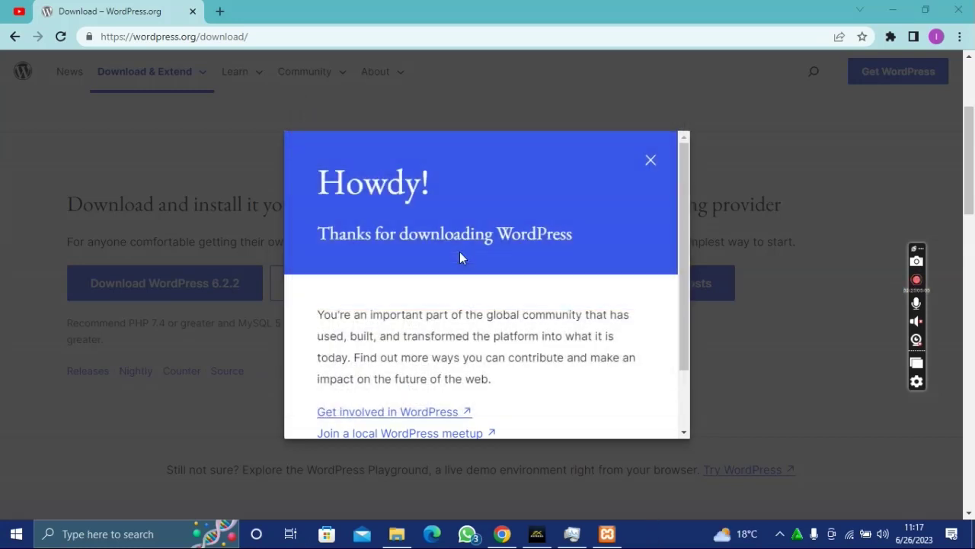
- Browse to Downloads\Compressed and select wordpress-6.2.2.zip
{"action": "left_click", "coordinate": [396, 533]}
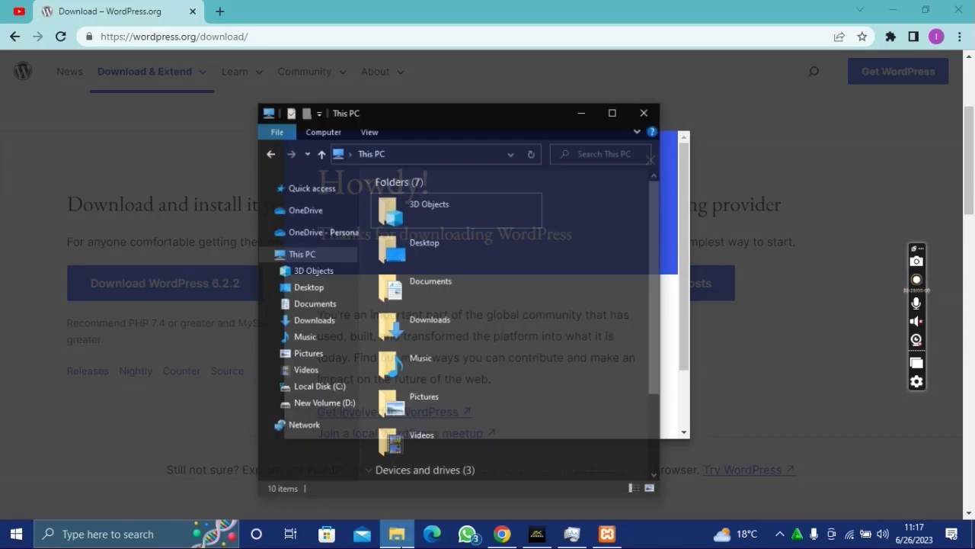
{"action": "left_click", "coordinate": [439, 313]}
{"action": "double_click", "coordinate": [438, 309]}
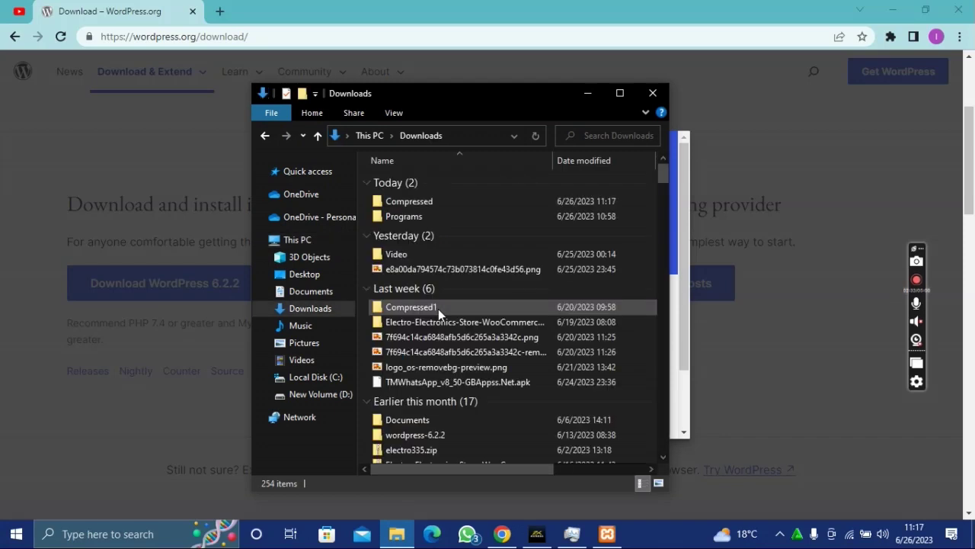
{"action": "double_click", "coordinate": [430, 206]}
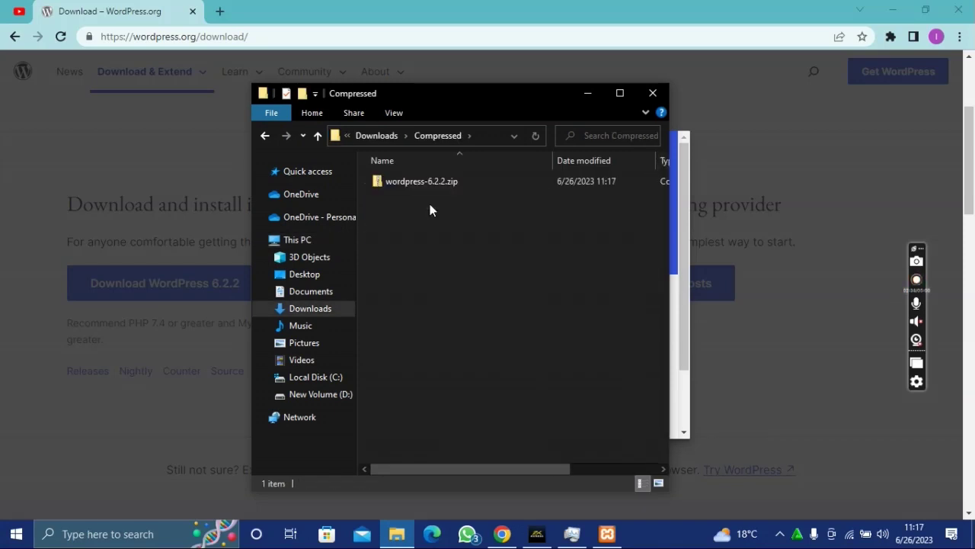
{"action": "left_click", "coordinate": [423, 183]}
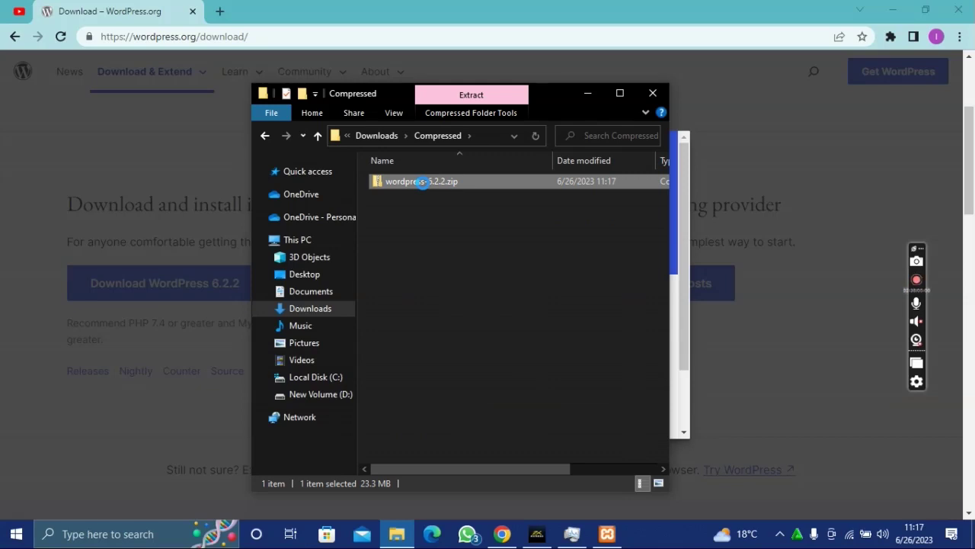
- Extract all files from the zip into the suggested wordpress-6.2.2 folder
{"action": "right_click", "coordinate": [421, 184]}
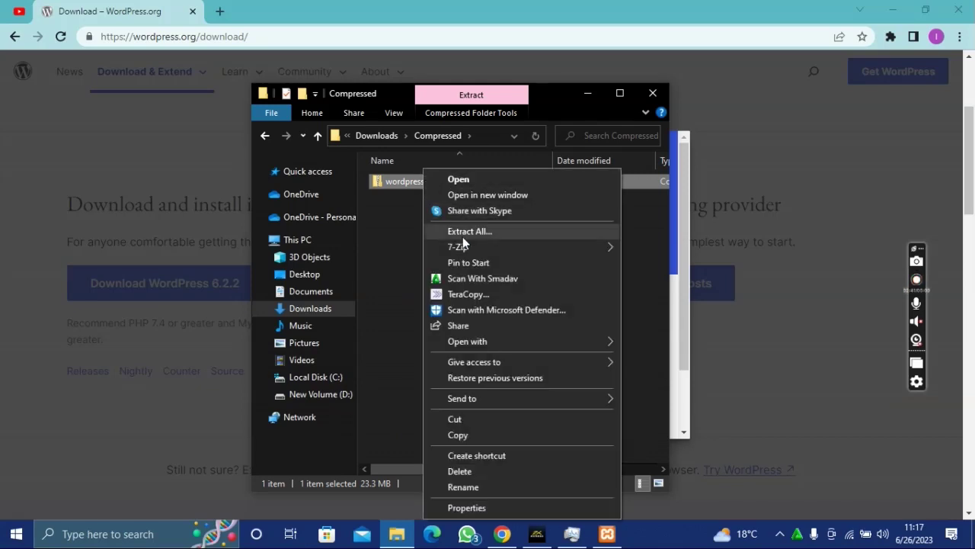
{"action": "left_click", "coordinate": [486, 235]}
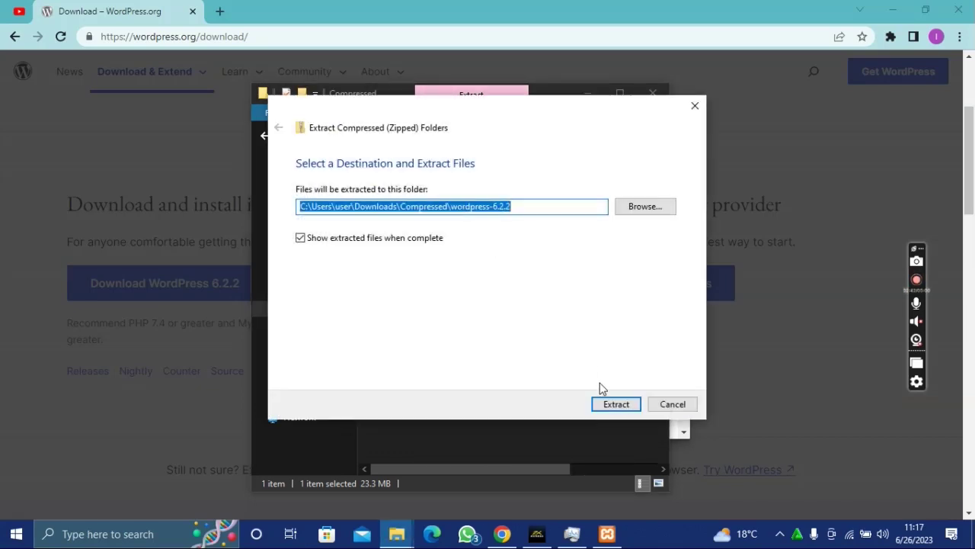
{"action": "left_click", "coordinate": [609, 404]}
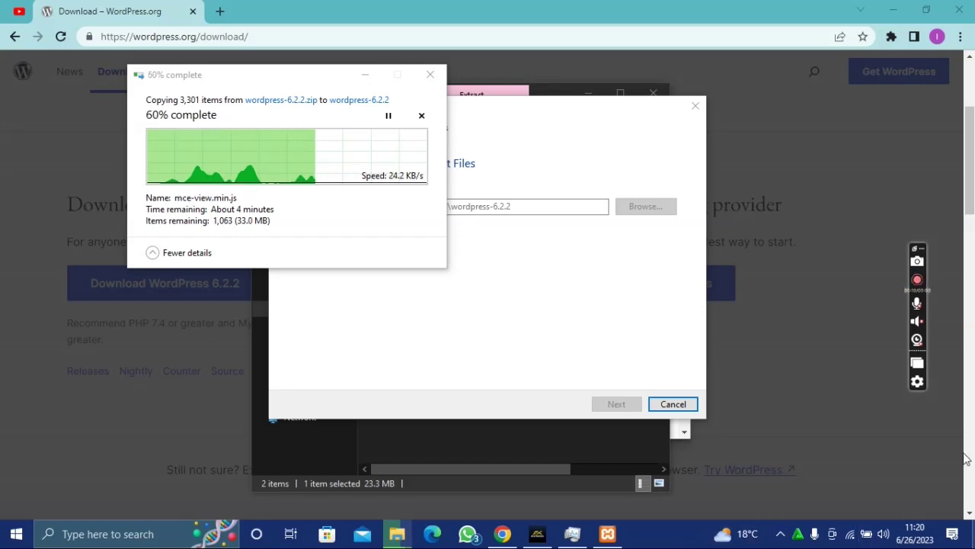
{"action": "left_click", "coordinate": [917, 381]}
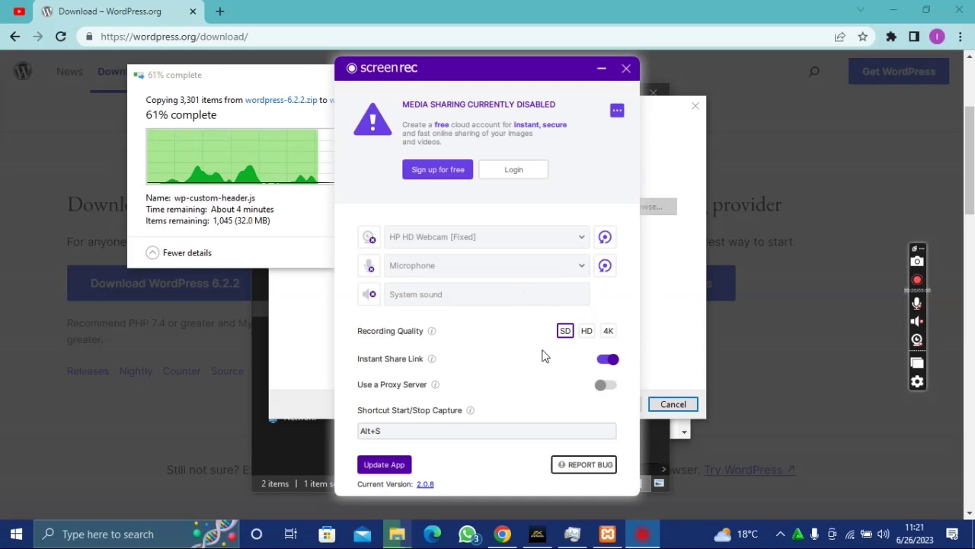
{"action": "left_click", "coordinate": [598, 68]}
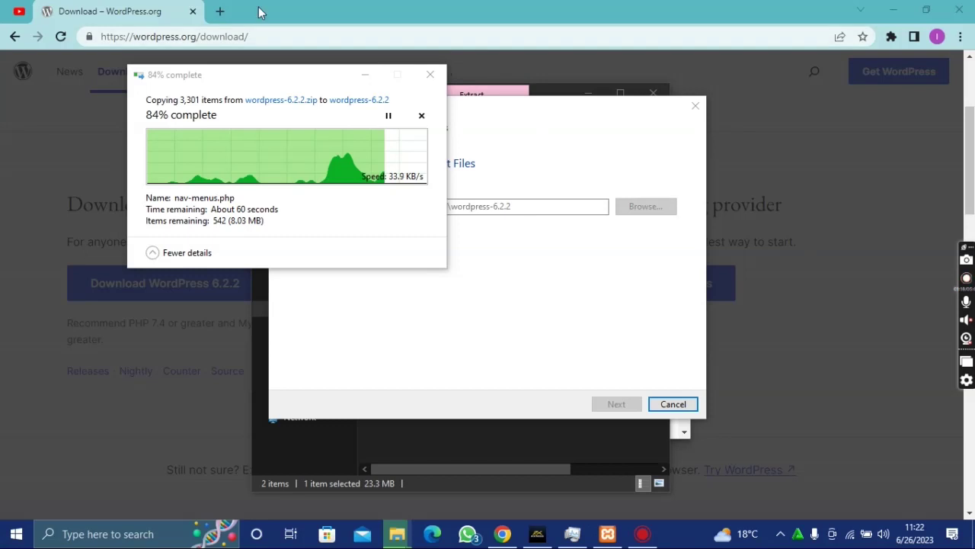
- Open a new Chrome tab while the extraction reaches 84%
{"action": "left_click", "coordinate": [221, 9]}
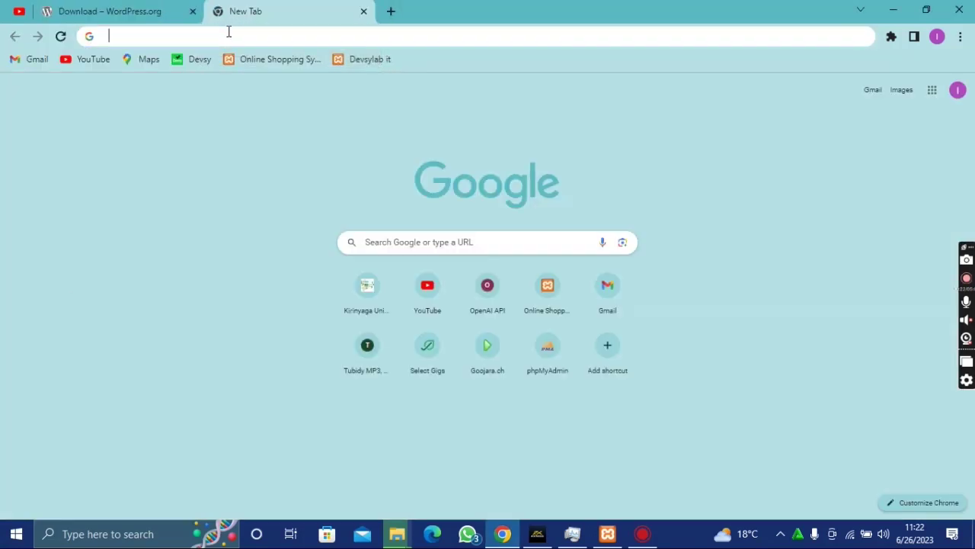
- Load the localhost/phpmyadmin suggestion, trimming the route part to reach the phpMyAdmin home page
{"action": "left_click", "coordinate": [228, 32]}
{"action": "type", "text": "ph"}
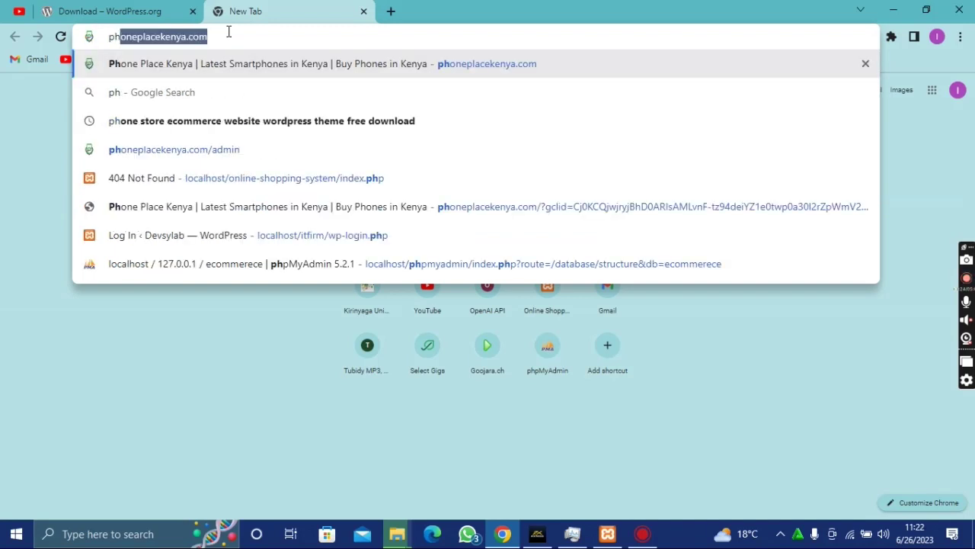
{"action": "type", "text": "p"}
{"action": "key", "text": "Return"}
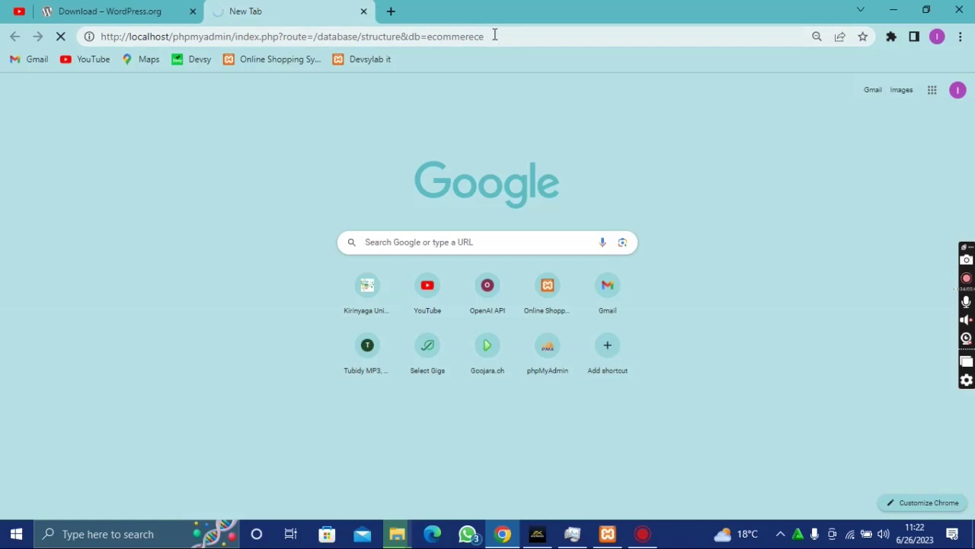
{"action": "left_click", "coordinate": [482, 36]}
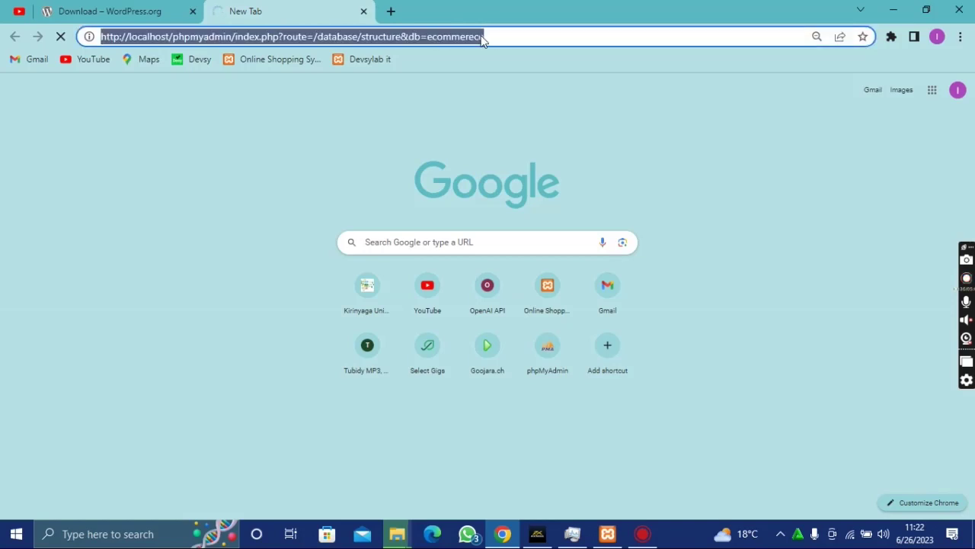
{"action": "double_click", "coordinate": [483, 35]}
{"action": "left_click_drag", "start_coordinate": [466, 36], "coordinate": [304, 34]}
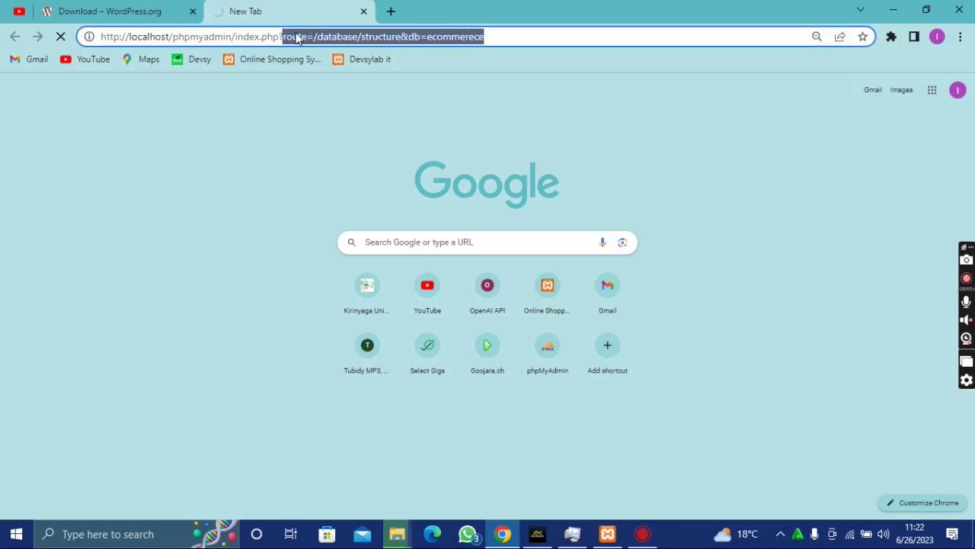
{"action": "key", "text": "BackSpace"}
{"action": "key", "text": "Return"}
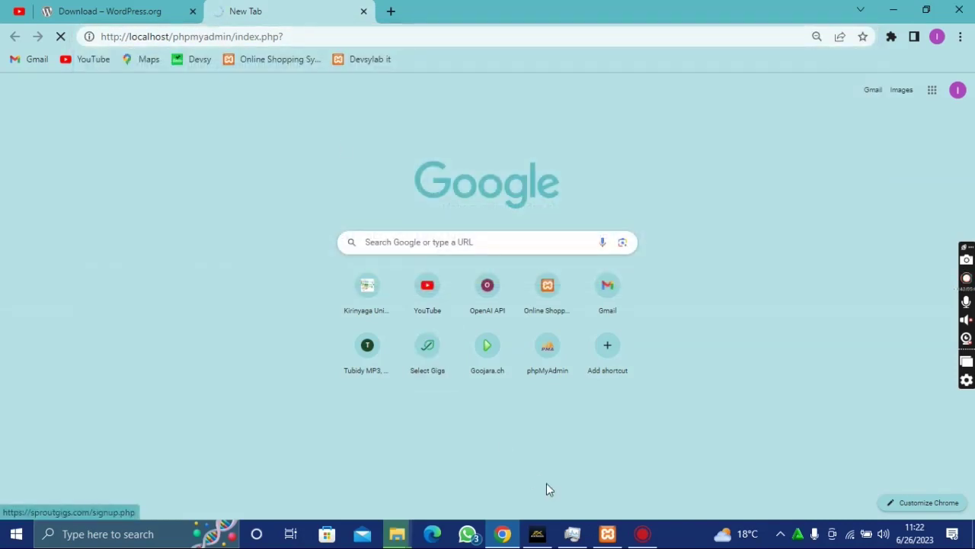
- Bring the extraction progress window forward and move it out of the way
{"action": "mouse_move", "coordinate": [404, 543]}
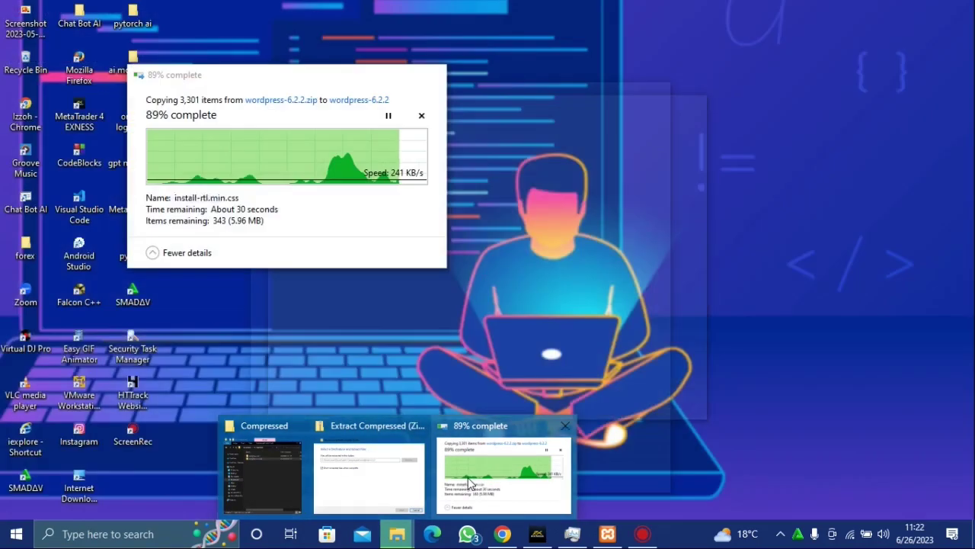
{"action": "left_click", "coordinate": [468, 482]}
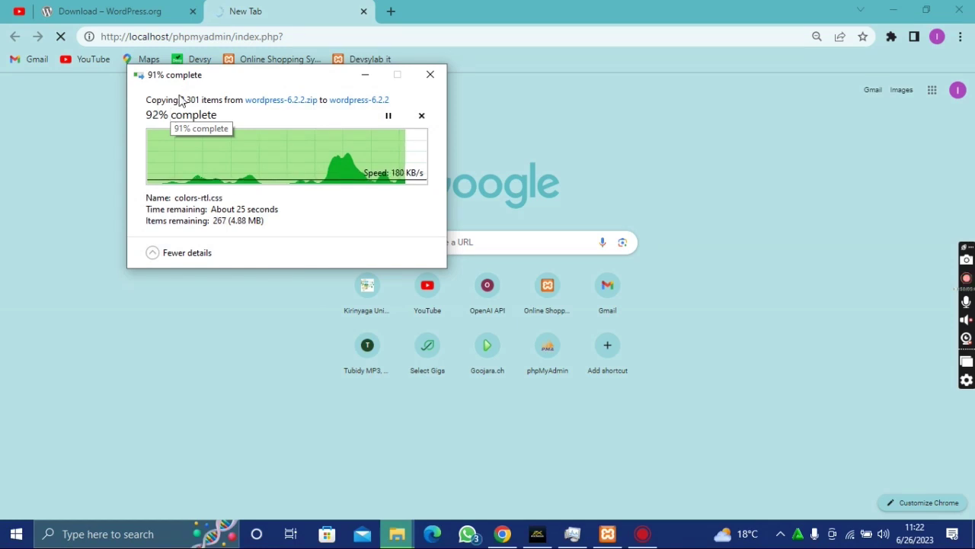
{"action": "left_click_drag", "start_coordinate": [223, 76], "coordinate": [192, 39]}
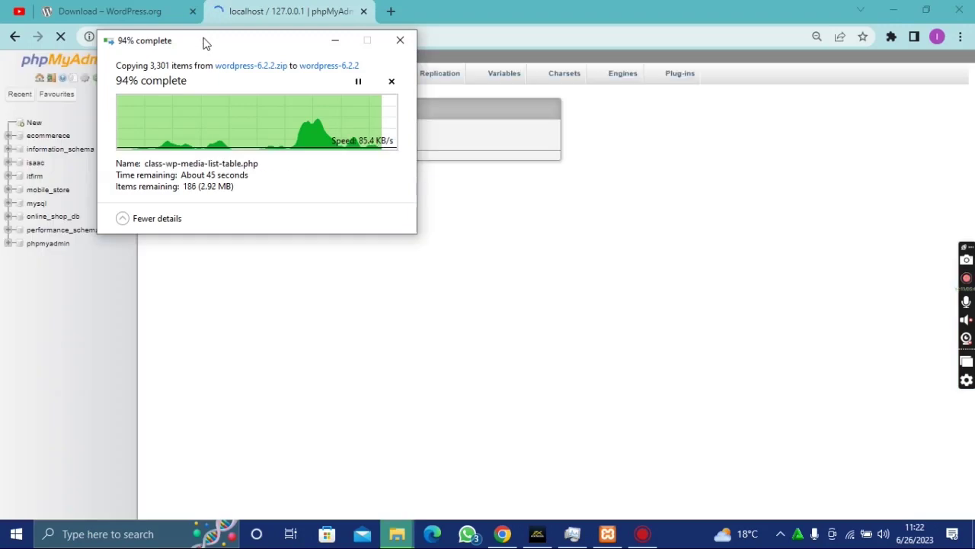
{"action": "left_click_drag", "start_coordinate": [207, 42], "coordinate": [541, 99]}
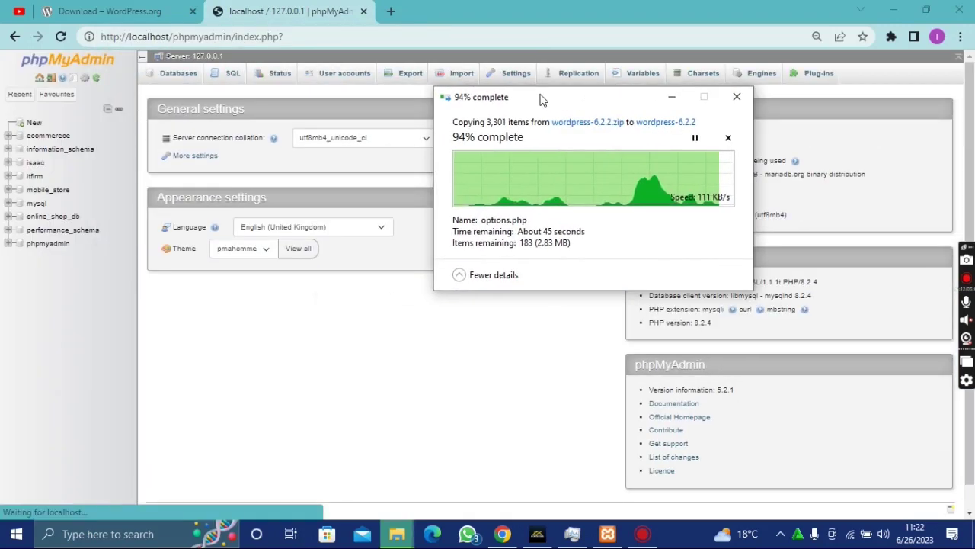
- Under Databases, create a database named wordpress
{"action": "left_click", "coordinate": [34, 124]}
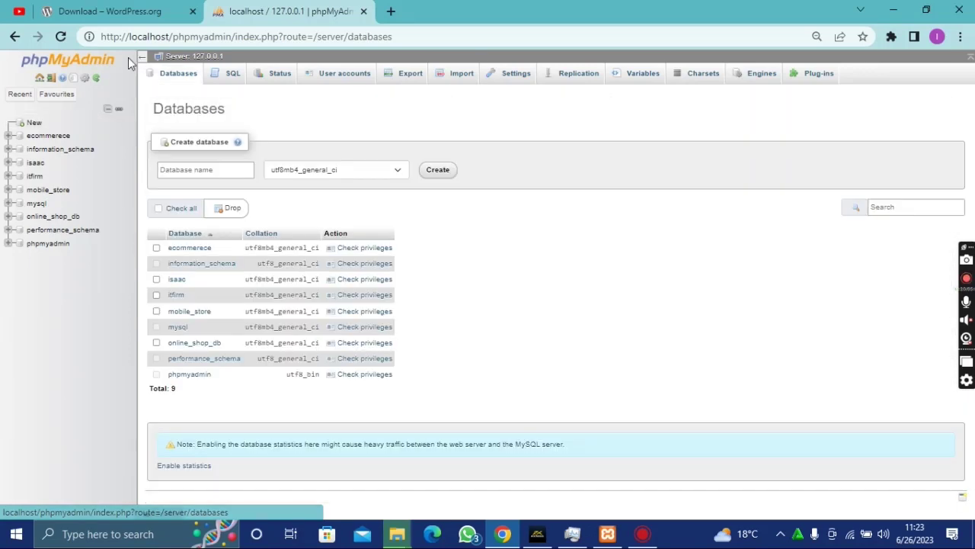
{"action": "left_click", "coordinate": [143, 57]}
{"action": "left_click", "coordinate": [86, 168]}
{"action": "type", "text": "wo"}
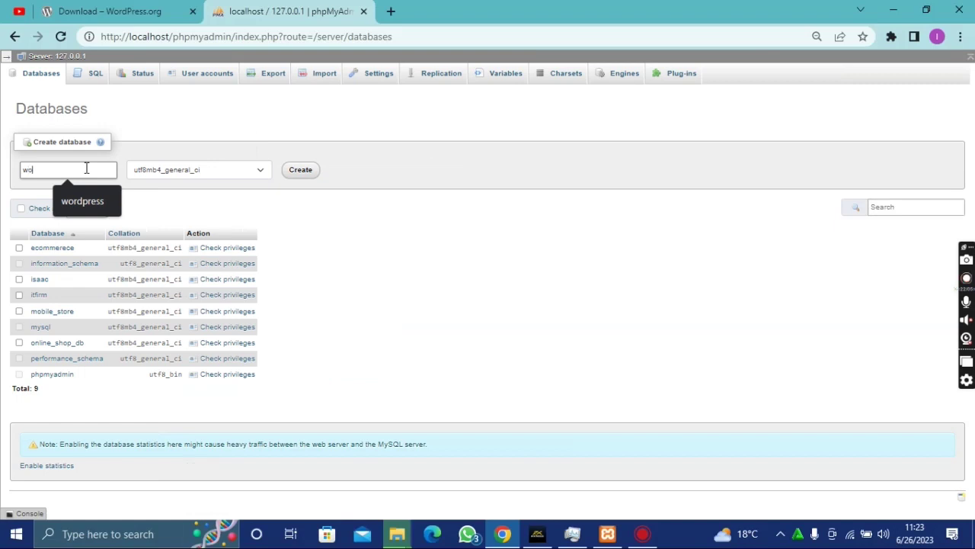
{"action": "type", "text": "rdpress"}
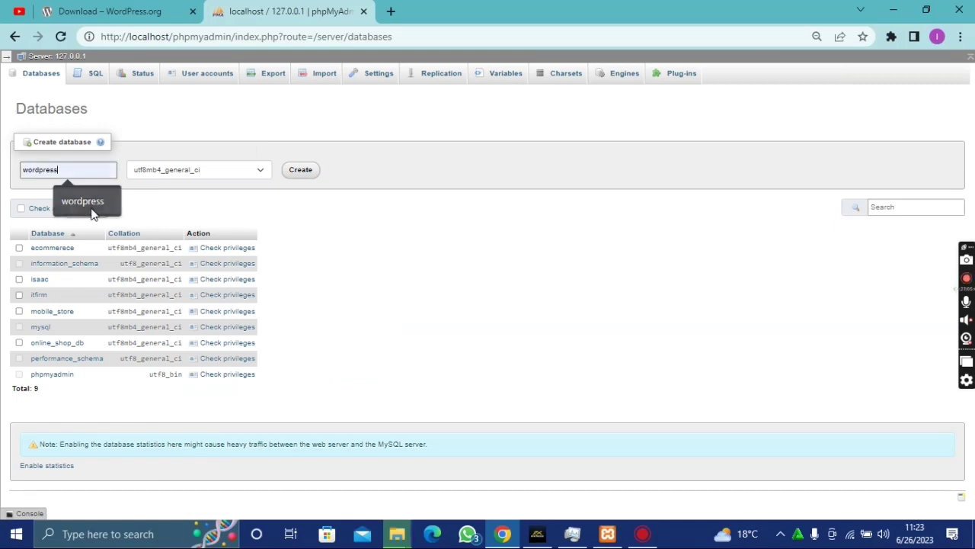
{"action": "left_click", "coordinate": [91, 208]}
{"action": "left_click", "coordinate": [304, 173]}
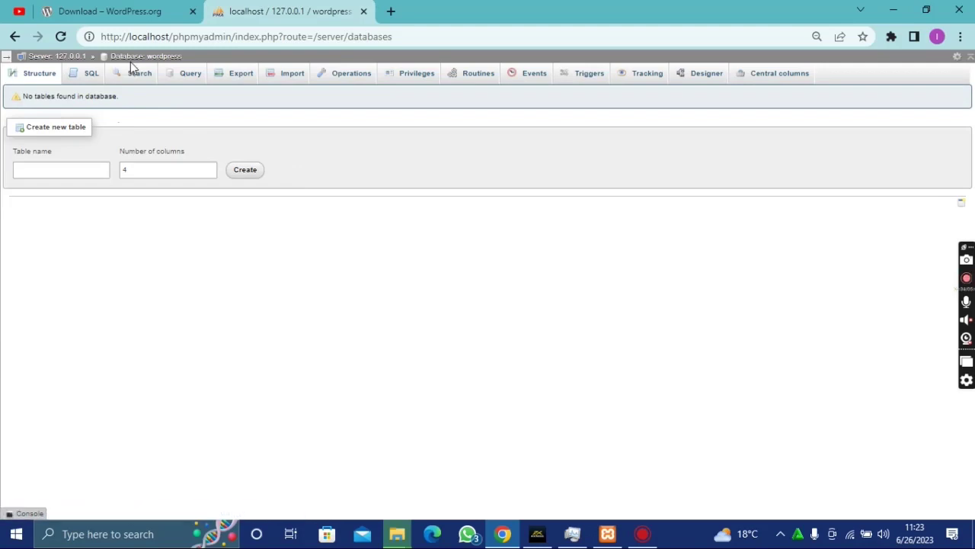
- Clear an accidental text selection and return to the extracted files in File Explorer
{"action": "left_click_drag", "start_coordinate": [190, 58], "coordinate": [160, 50]}
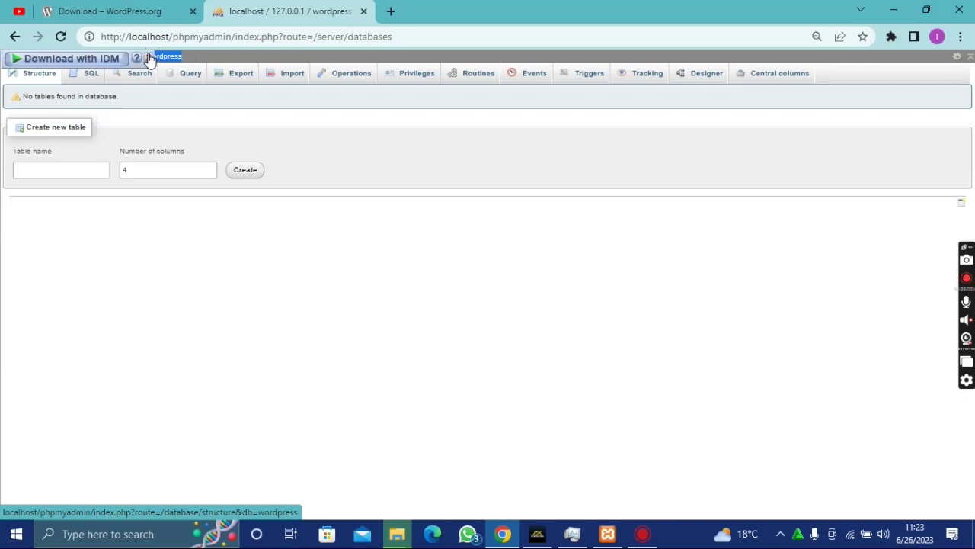
{"action": "left_click", "coordinate": [363, 266]}
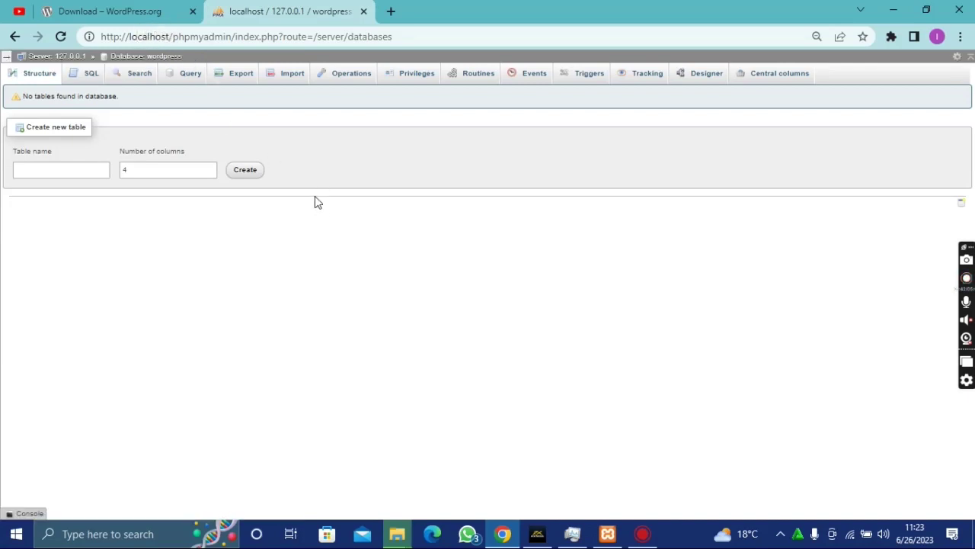
{"action": "left_click", "coordinate": [401, 533]}
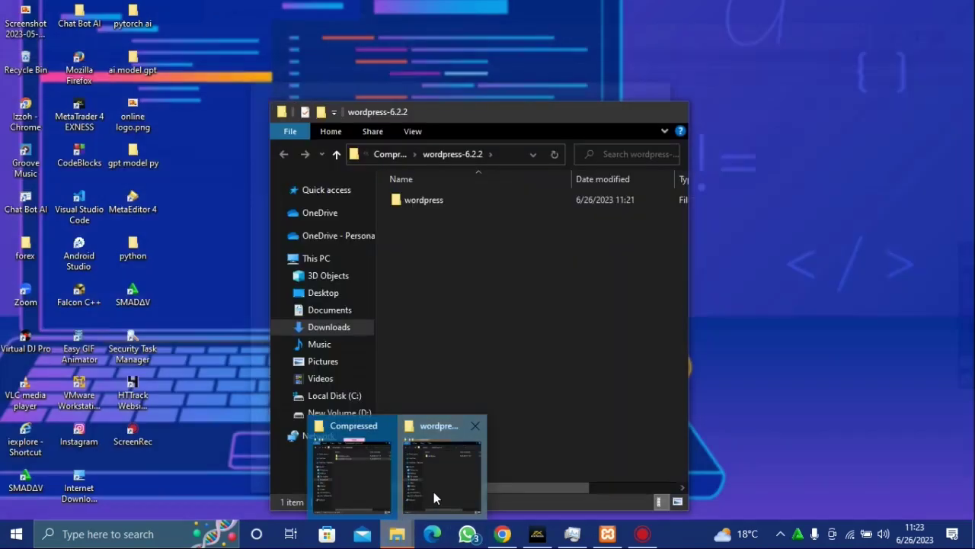
- Look inside the extracted wordpress folder, then return to wordpress-6.2.2
{"action": "left_click", "coordinate": [434, 495]}
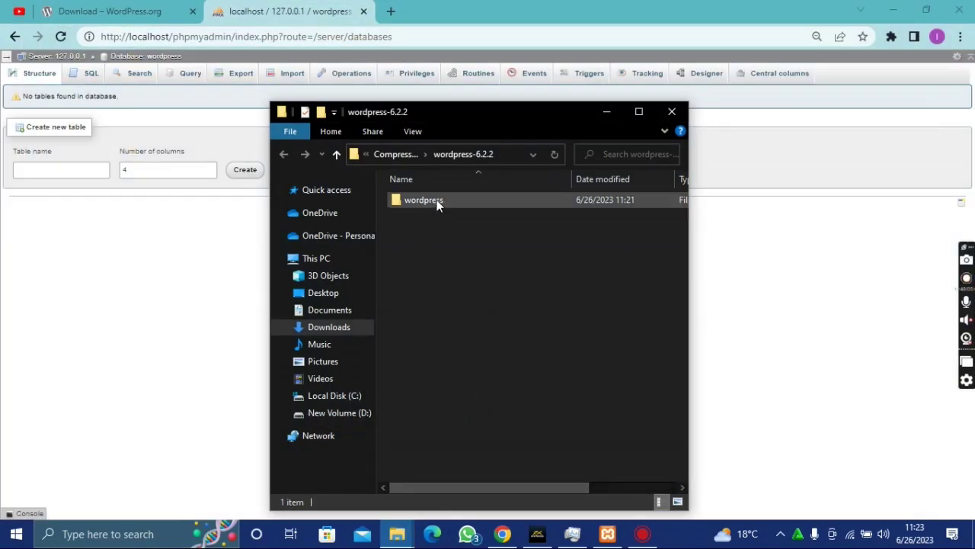
{"action": "double_click", "coordinate": [437, 201]}
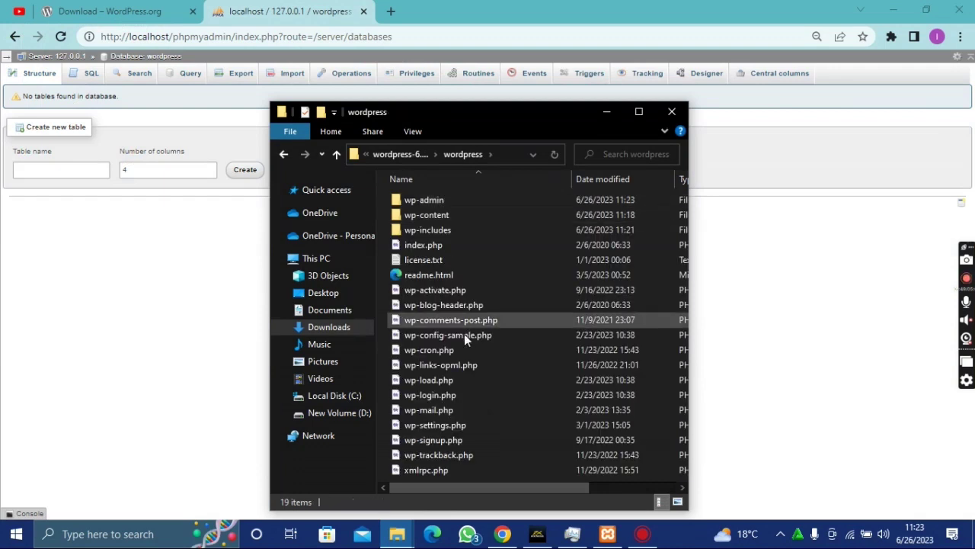
{"action": "scroll", "coordinate": [470, 379], "scroll_direction": "right", "scroll_amount": 3}
{"action": "scroll", "coordinate": [470, 380], "scroll_direction": "left", "scroll_amount": 3}
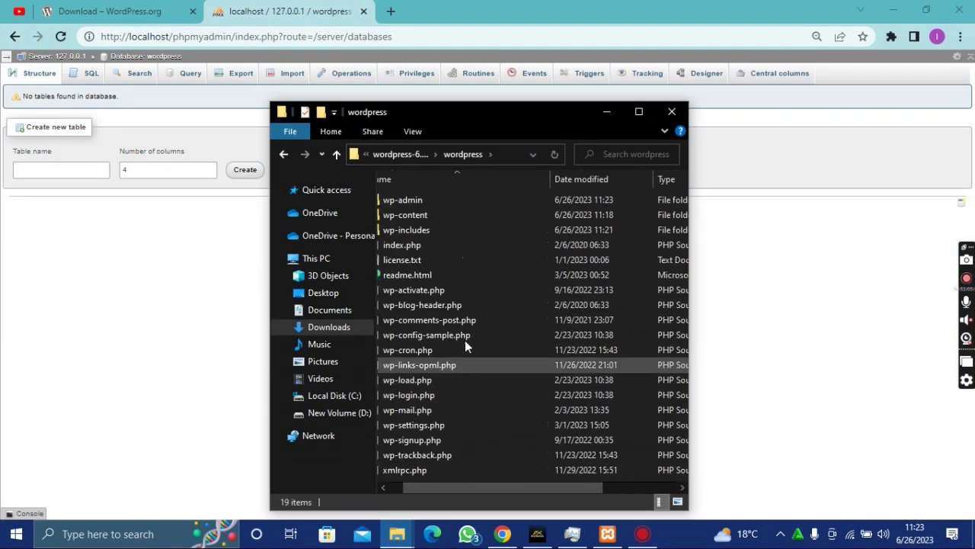
{"action": "left_click", "coordinate": [417, 153]}
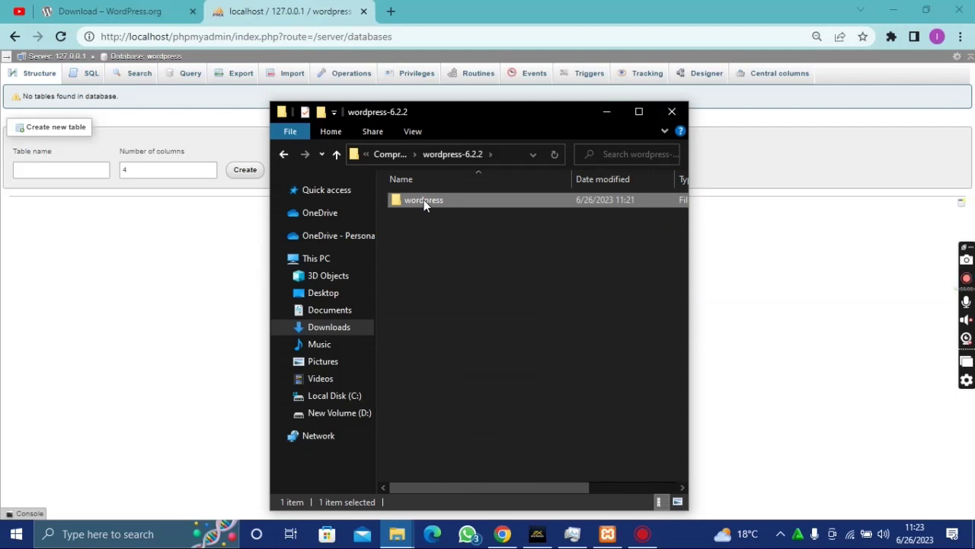
- Open C:\xampp\htdocs on Local Disk (C:)
{"action": "left_click", "coordinate": [342, 397]}
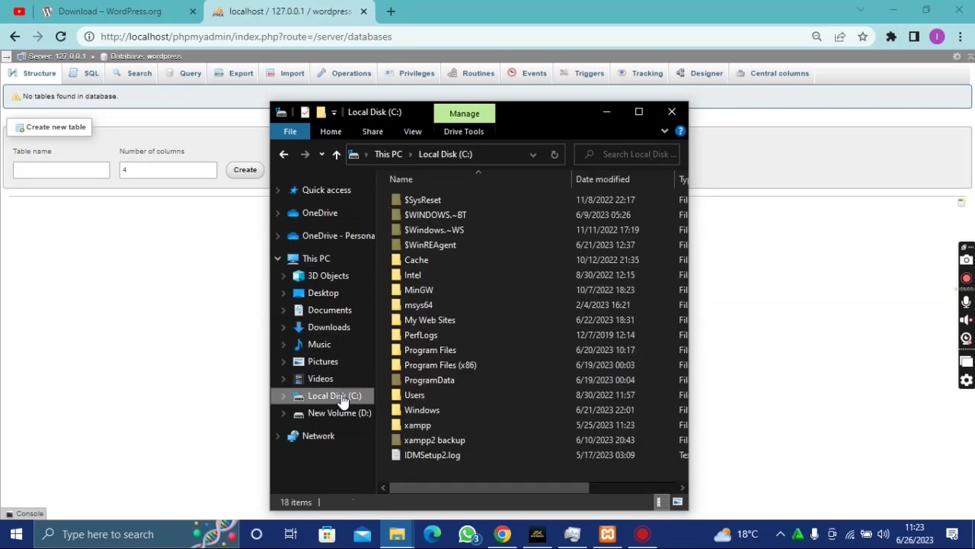
{"action": "double_click", "coordinate": [446, 426]}
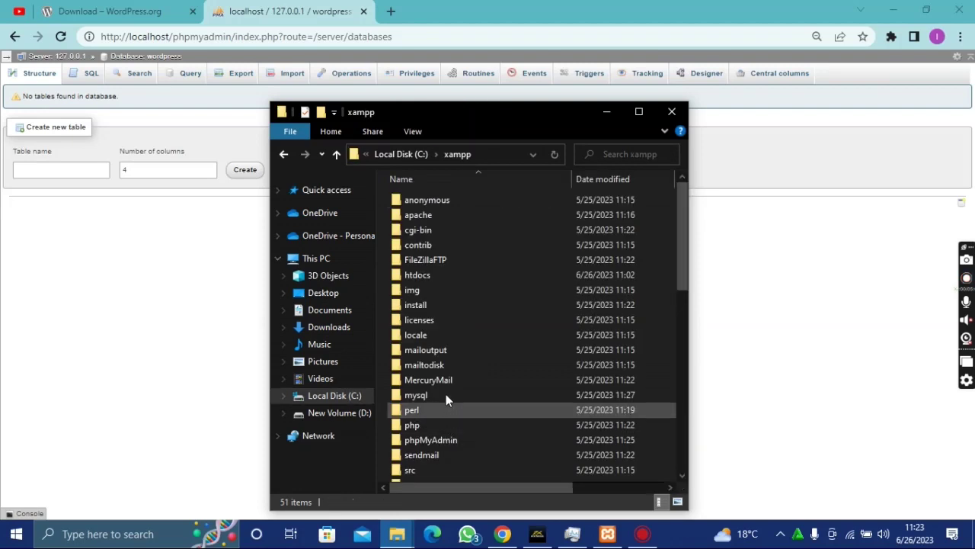
{"action": "double_click", "coordinate": [434, 274]}
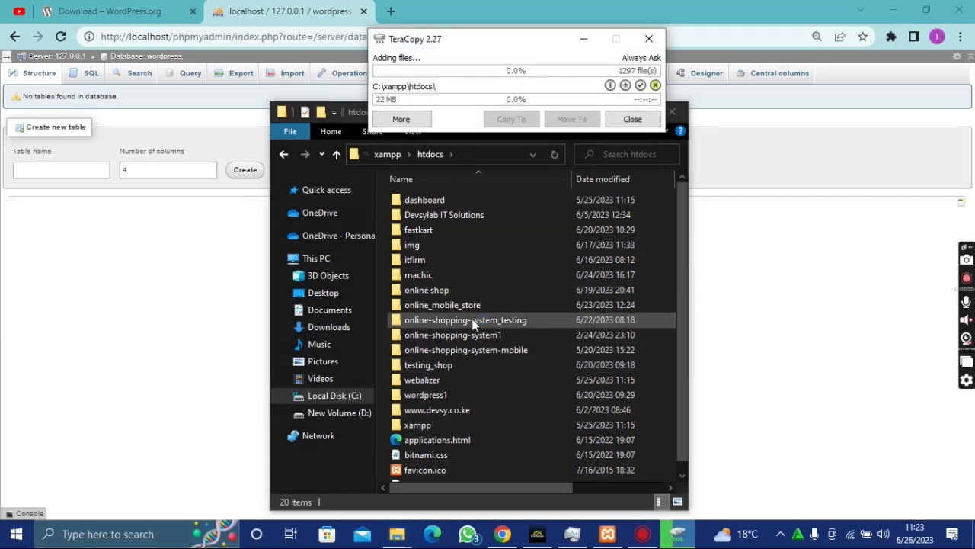
- Let TeraCopy finish copying 63 MB of WordPress files into htdocs, then close it
{"action": "left_click_drag", "start_coordinate": [473, 43], "coordinate": [486, 217]}
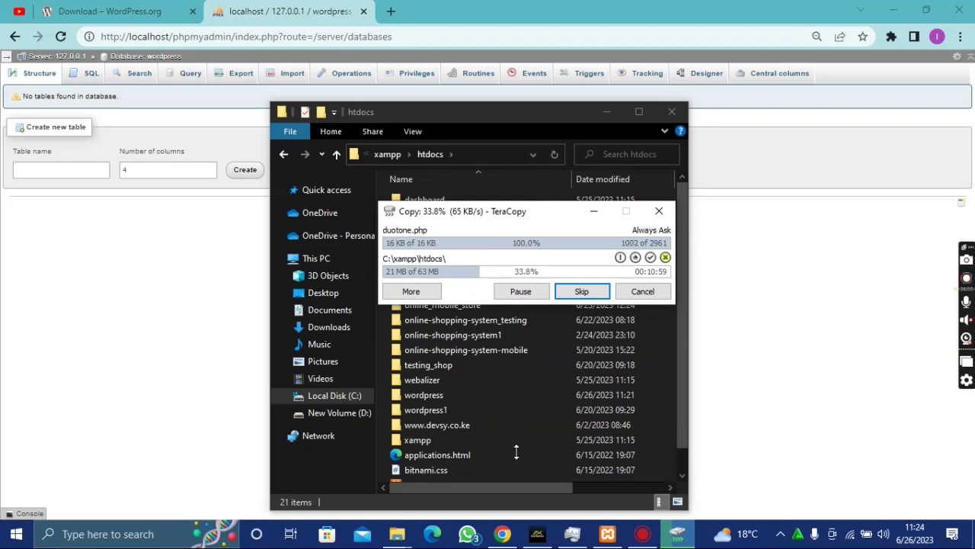
{"action": "left_click", "coordinate": [423, 294]}
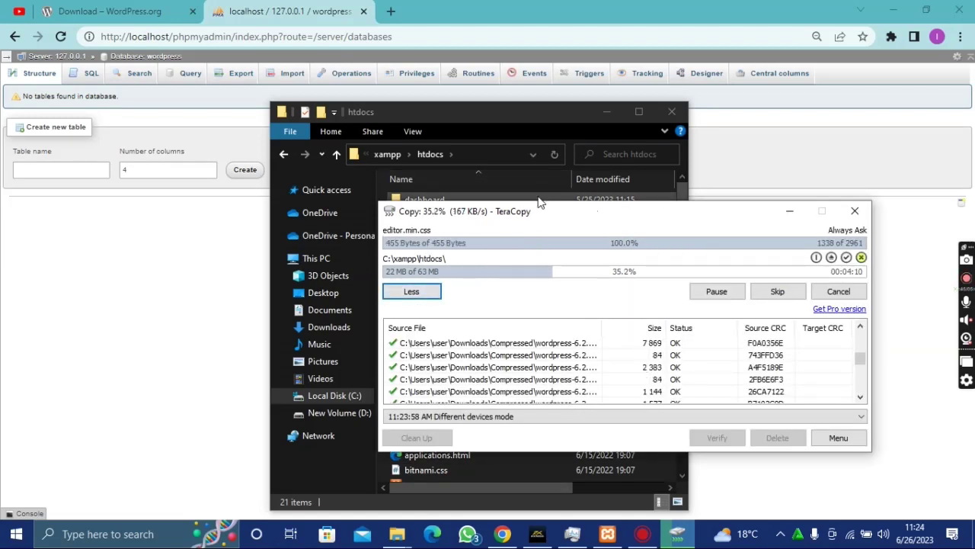
{"action": "left_click_drag", "start_coordinate": [547, 214], "coordinate": [414, 192]}
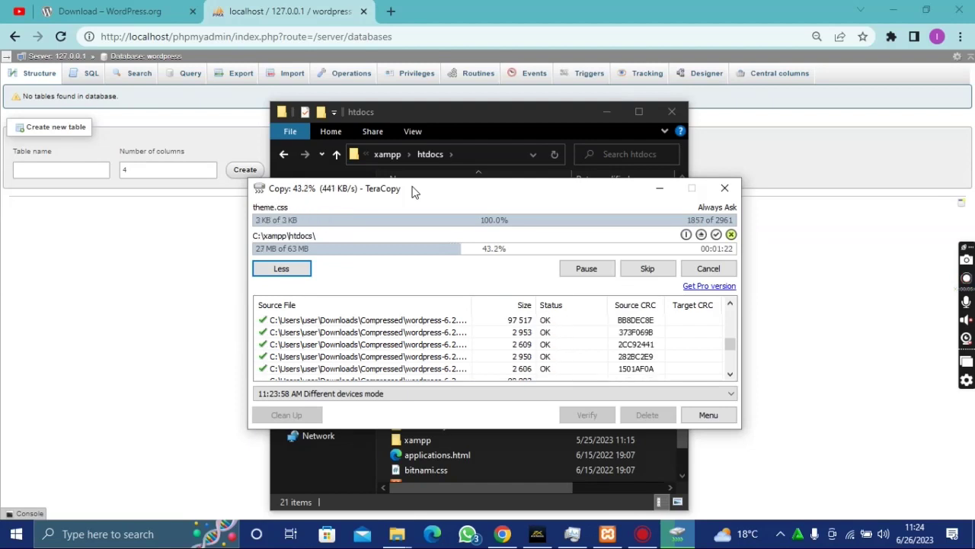
{"action": "left_click_drag", "start_coordinate": [412, 192], "coordinate": [433, 203]}
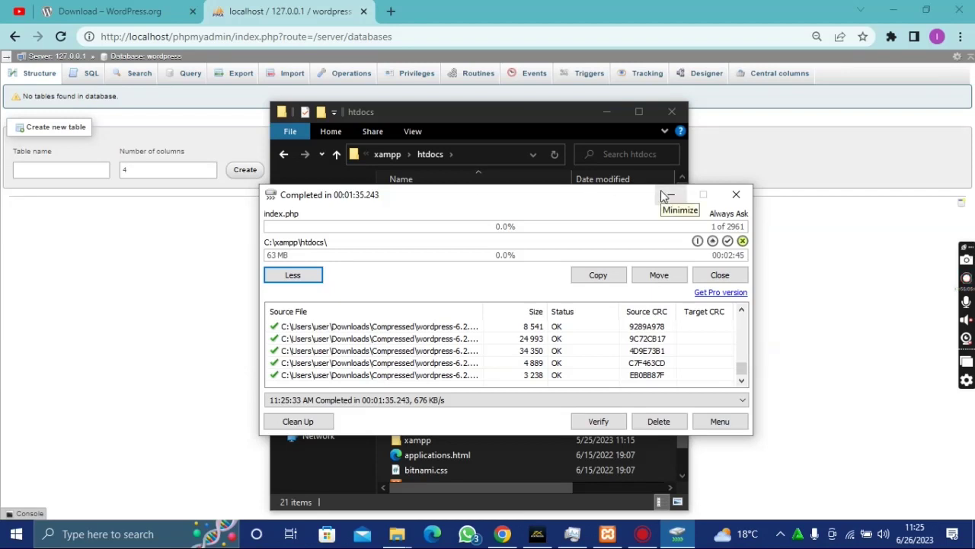
{"action": "left_click", "coordinate": [736, 195]}
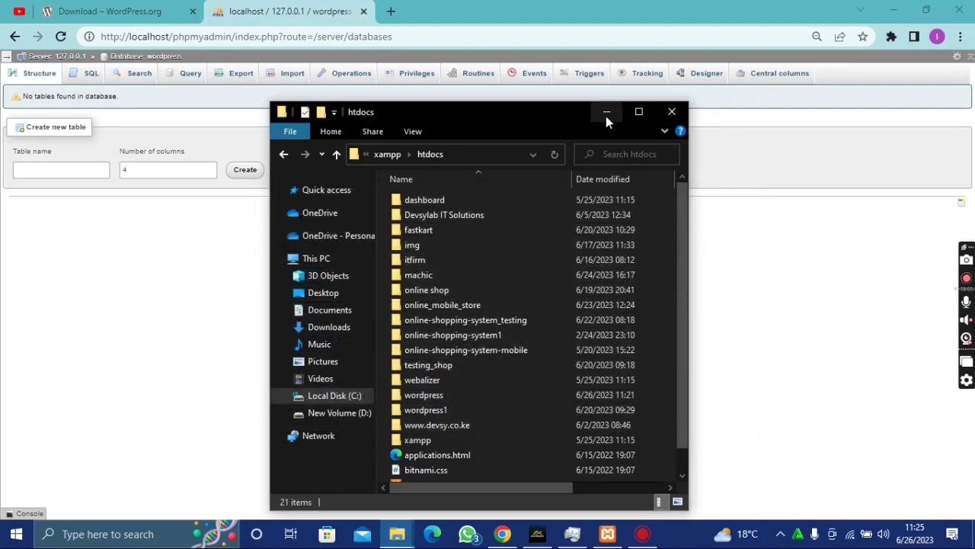
- Minimize the htdocs window, reset the setup page zoom to 100%, and begin setup
{"action": "left_click", "coordinate": [606, 113]}
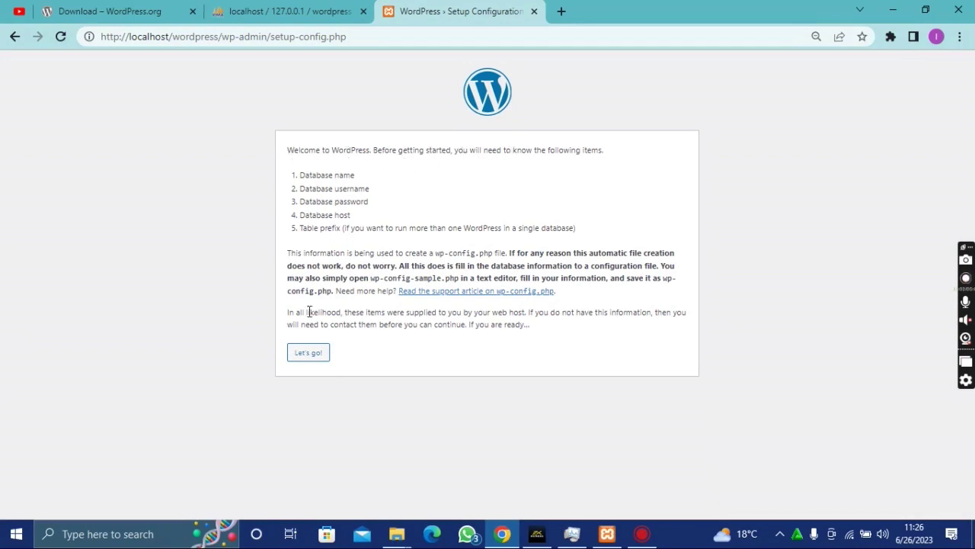
{"action": "left_click", "coordinate": [813, 39]}
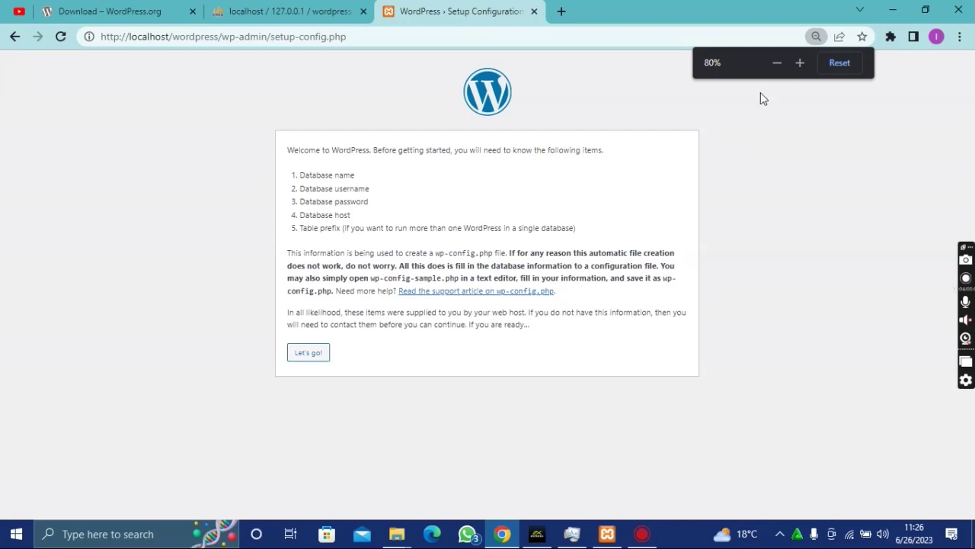
{"action": "left_click", "coordinate": [799, 63]}
{"action": "left_click", "coordinate": [799, 63]}
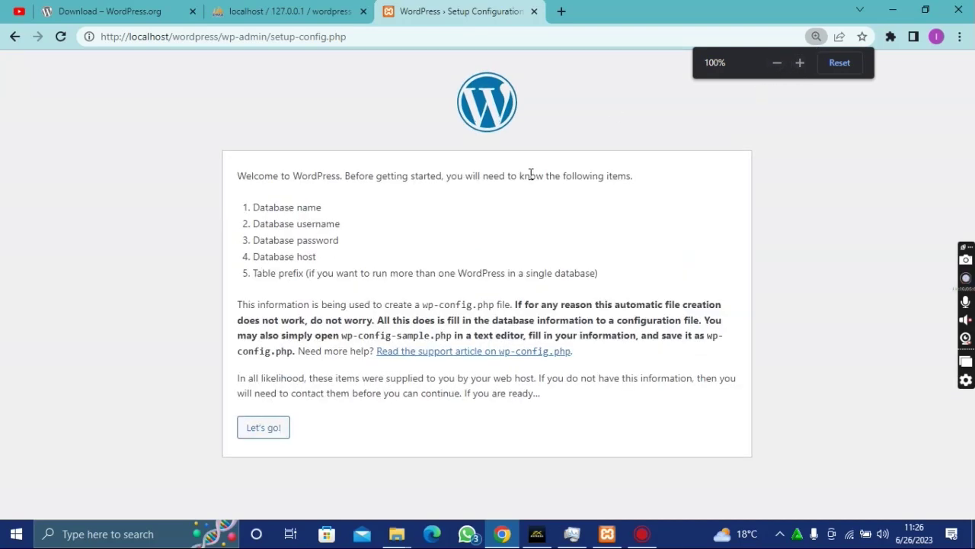
{"action": "left_click", "coordinate": [268, 428]}
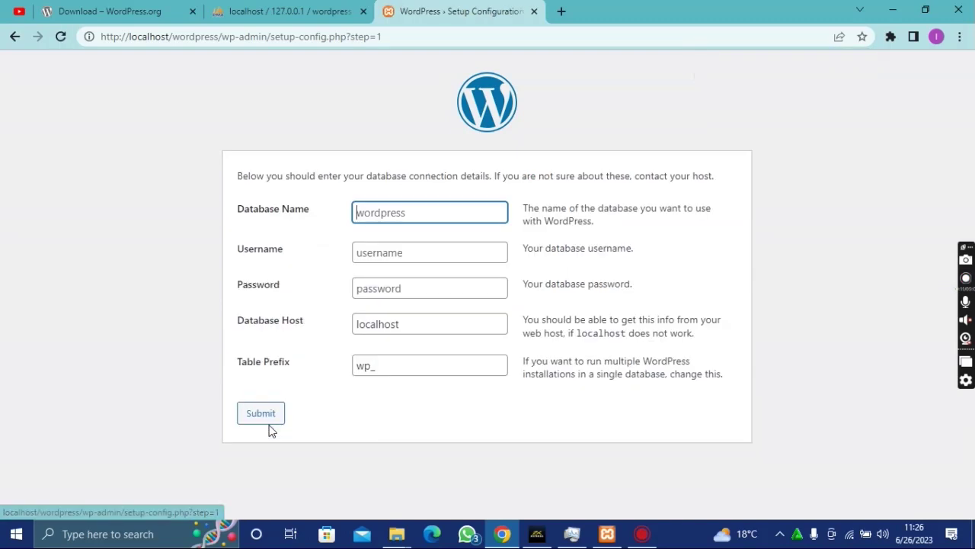
- Submit database wordpress, user root, host localhost, then run the installation
{"action": "left_click", "coordinate": [401, 211]}
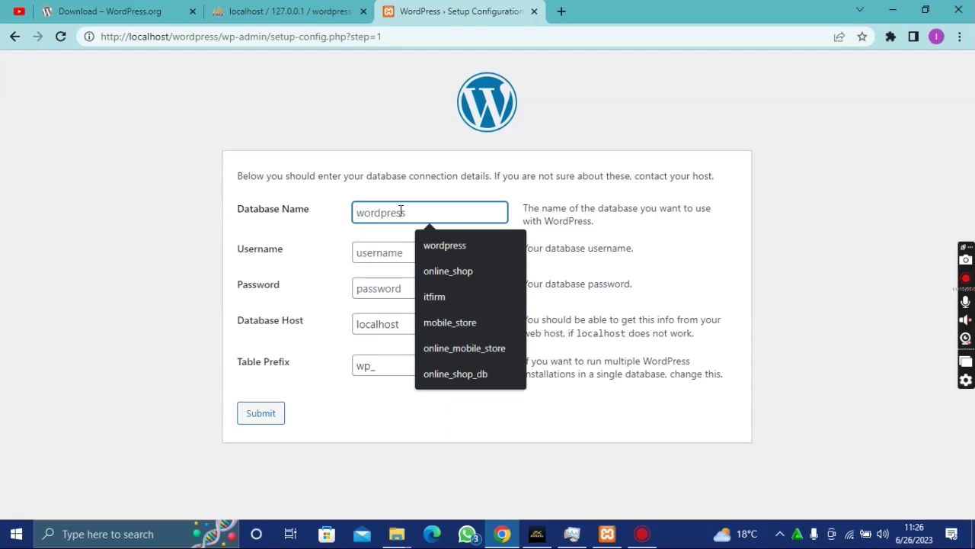
{"action": "left_click", "coordinate": [401, 211]}
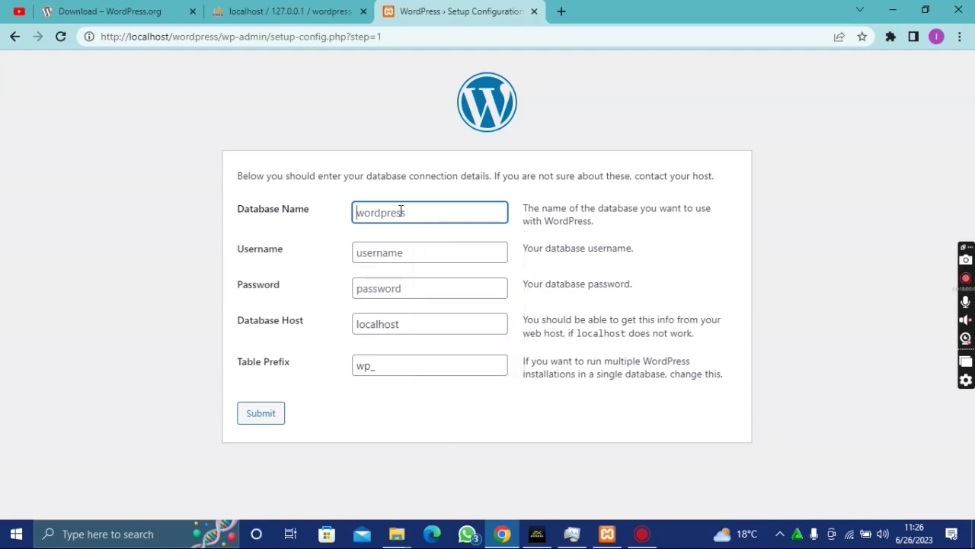
{"action": "left_click", "coordinate": [413, 211]}
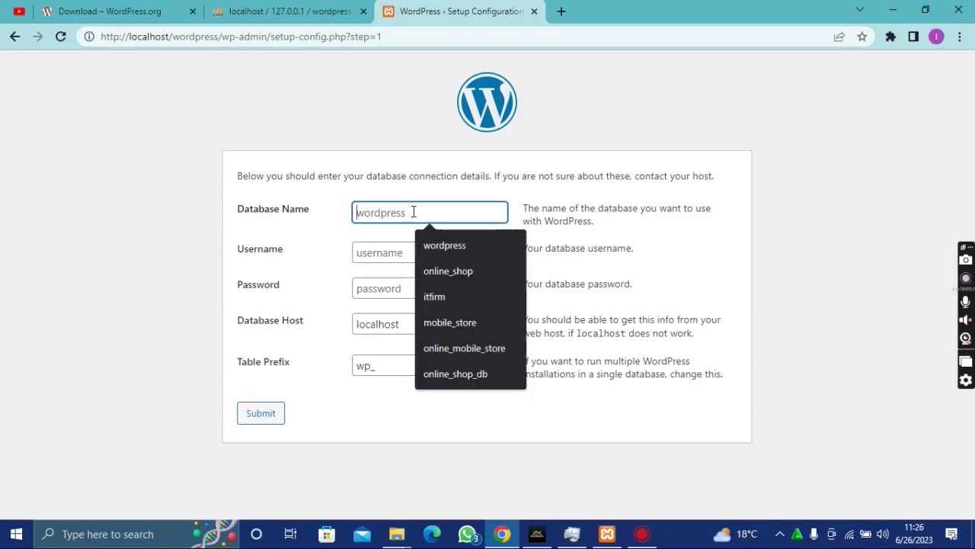
{"action": "left_click", "coordinate": [439, 244]}
{"action": "left_click", "coordinate": [379, 250]}
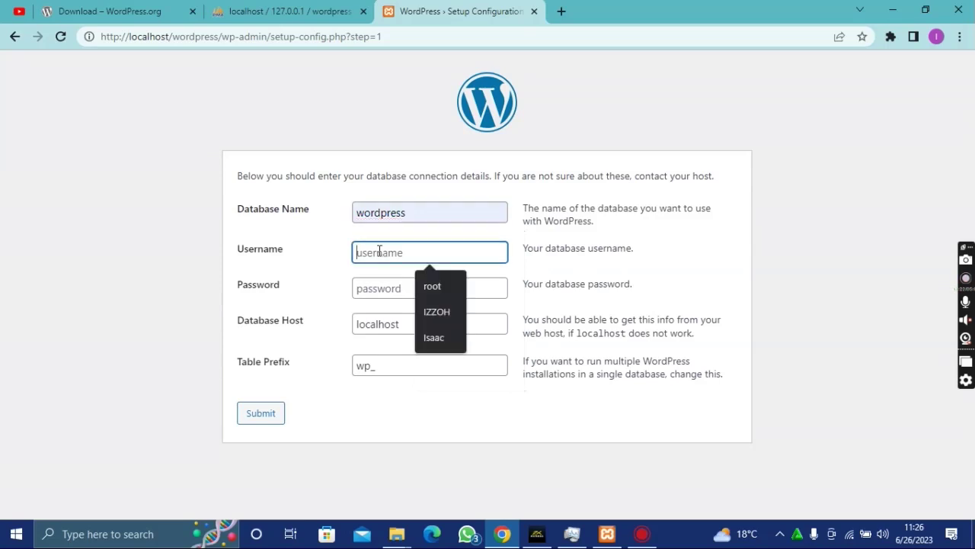
{"action": "left_click", "coordinate": [432, 286]}
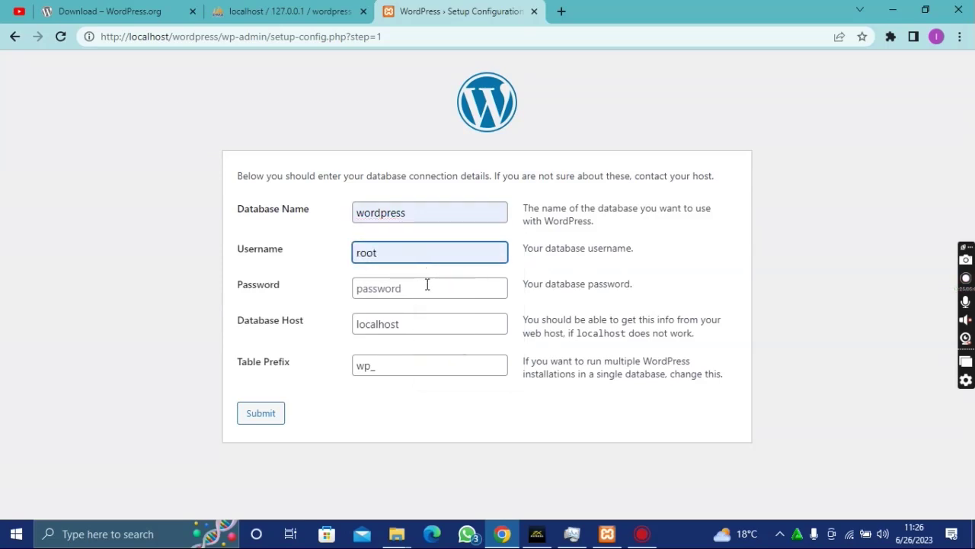
{"action": "left_click", "coordinate": [412, 288]}
{"action": "left_click", "coordinate": [414, 325]}
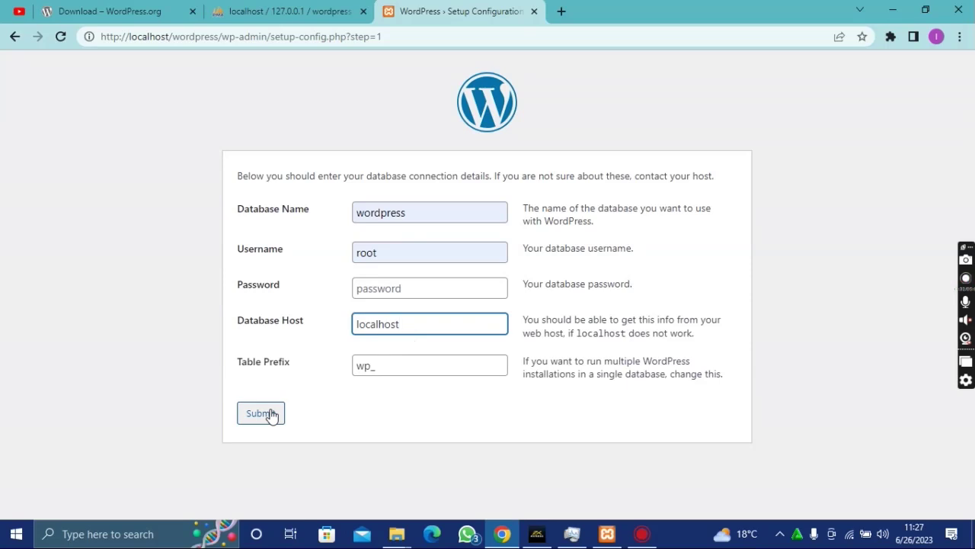
{"action": "left_click", "coordinate": [271, 415]}
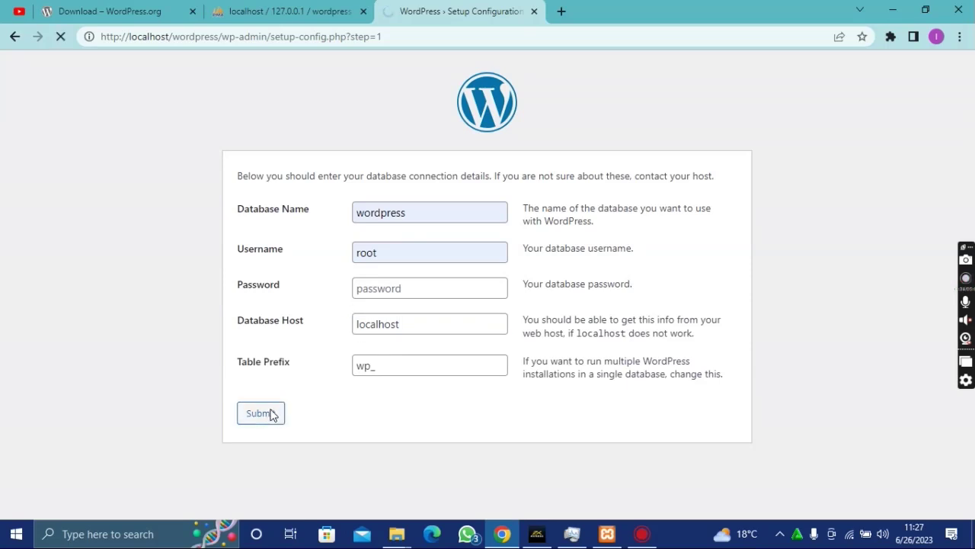
{"action": "left_click", "coordinate": [310, 232]}
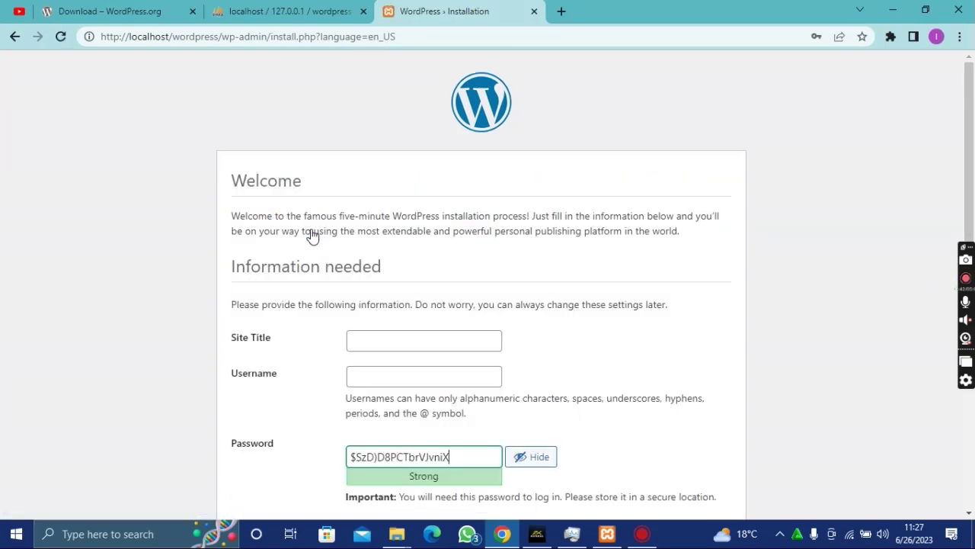
- Enter 'Test' as the site title and 'admin' as the username
{"action": "scroll", "coordinate": [311, 236], "scroll_direction": "down", "scroll_amount": 2}
{"action": "scroll", "coordinate": [308, 259], "scroll_direction": "up", "scroll_amount": 1}
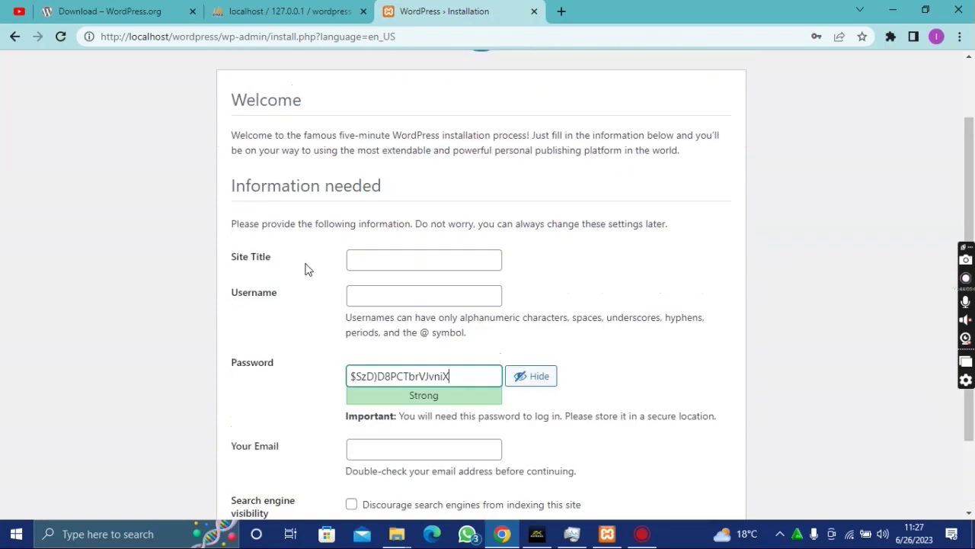
{"action": "left_click", "coordinate": [363, 261]}
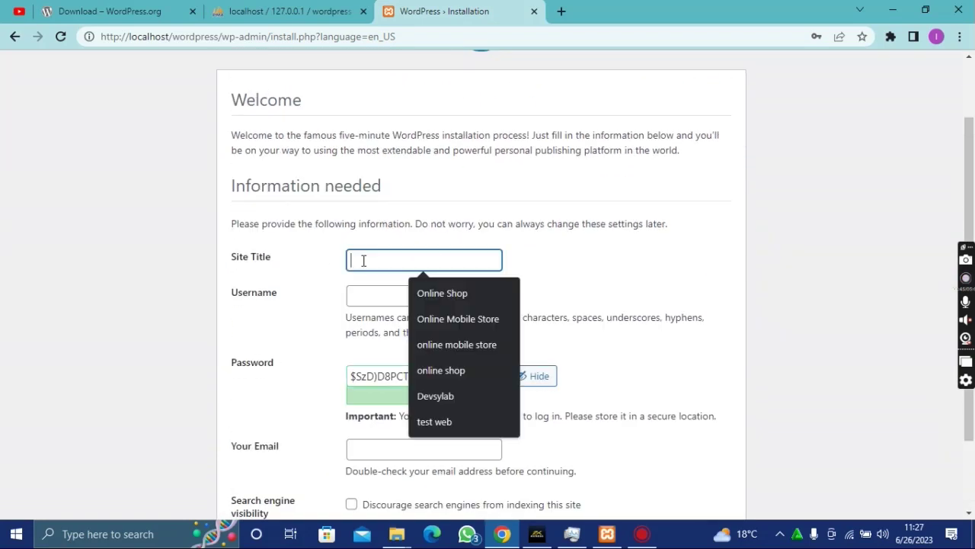
{"action": "type", "text": "Test"}
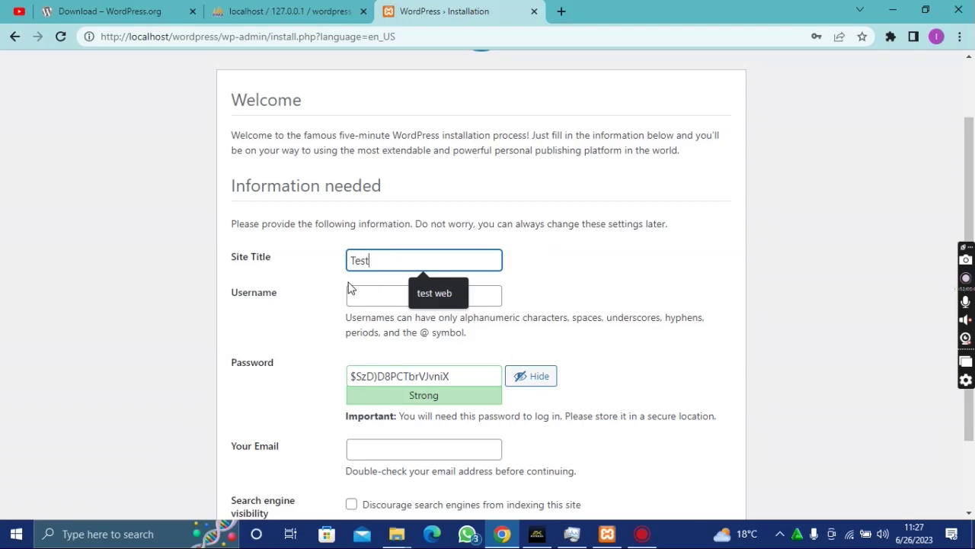
{"action": "left_click", "coordinate": [377, 300]}
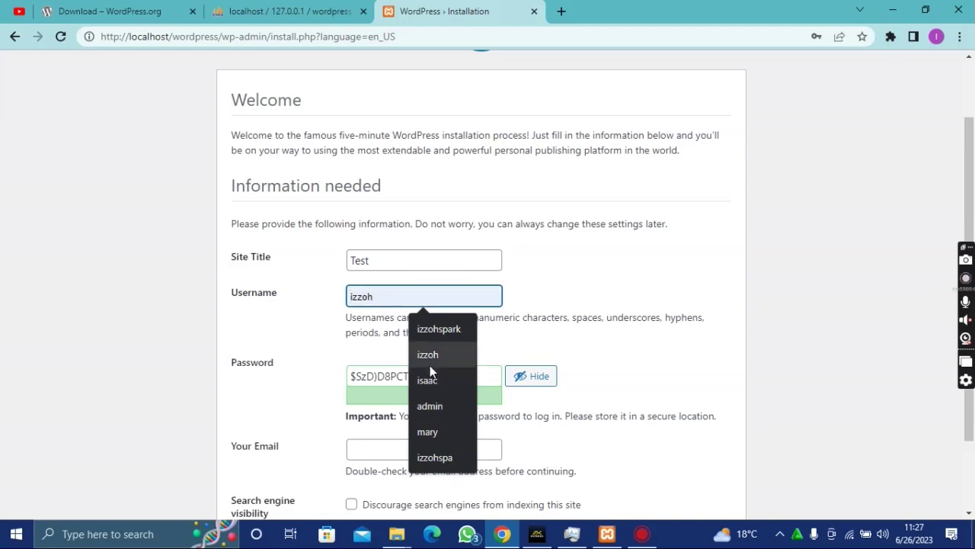
{"action": "left_click", "coordinate": [435, 406]}
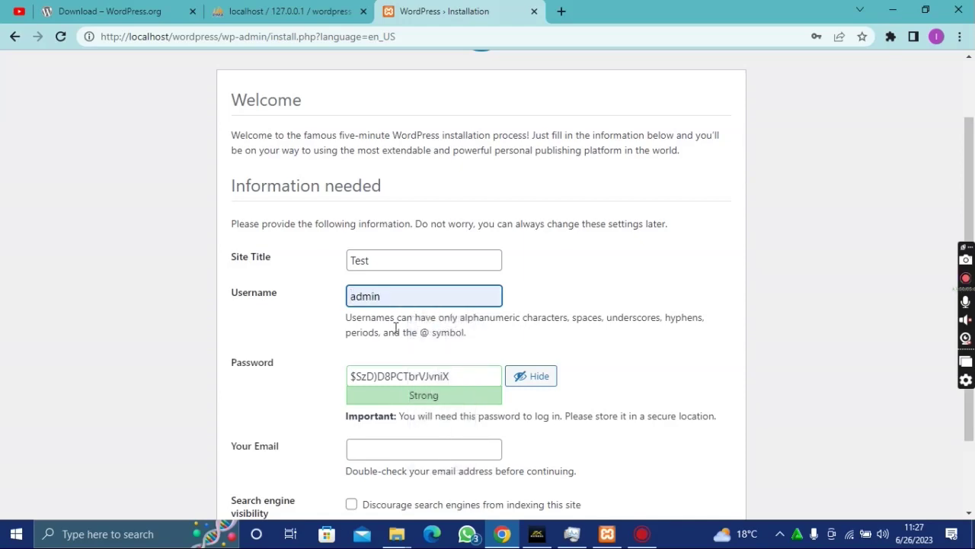
- Replace the password with a Chrome-generated strong password and save it in the browser
{"action": "scroll", "coordinate": [395, 326], "scroll_direction": "down", "scroll_amount": 2}
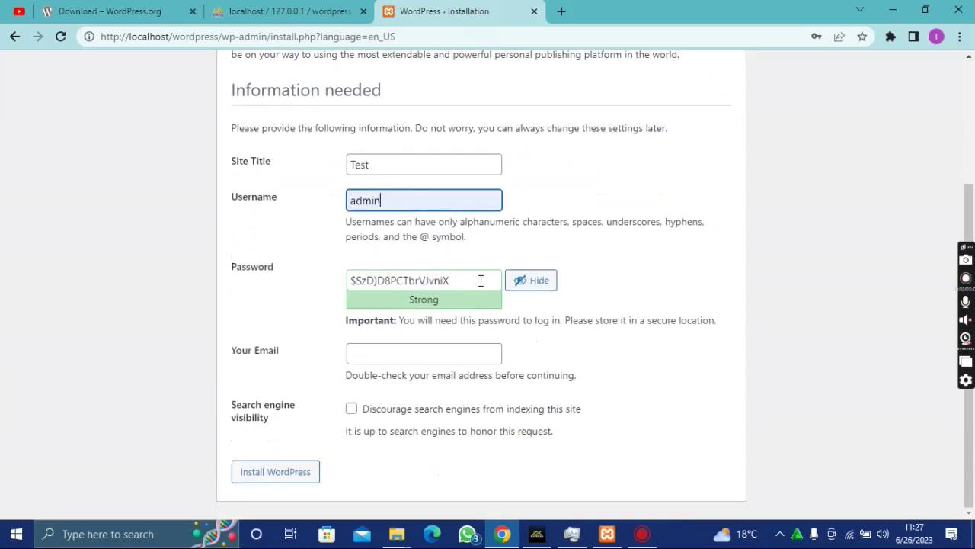
{"action": "left_click_drag", "start_coordinate": [479, 279], "coordinate": [308, 282]}
{"action": "key", "text": "BackSpace"}
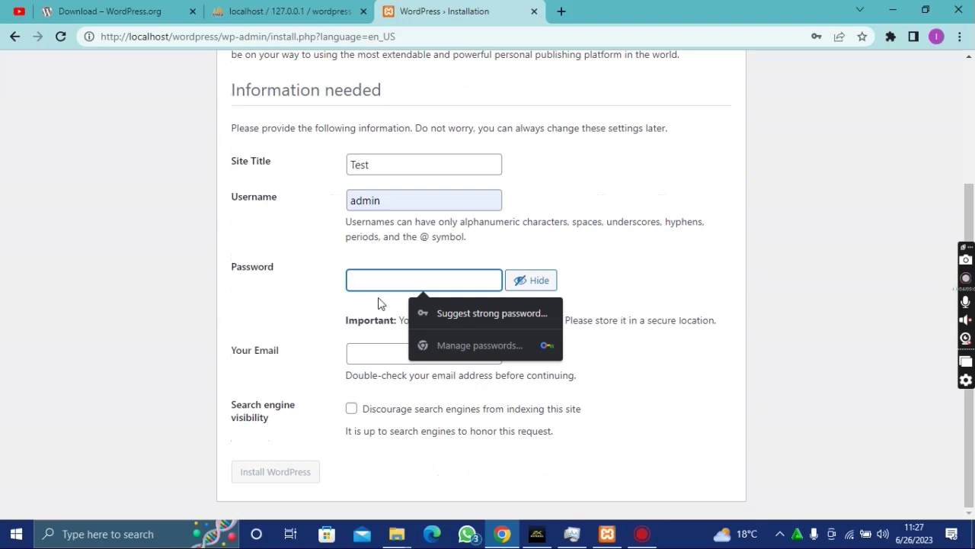
{"action": "left_click", "coordinate": [445, 314]}
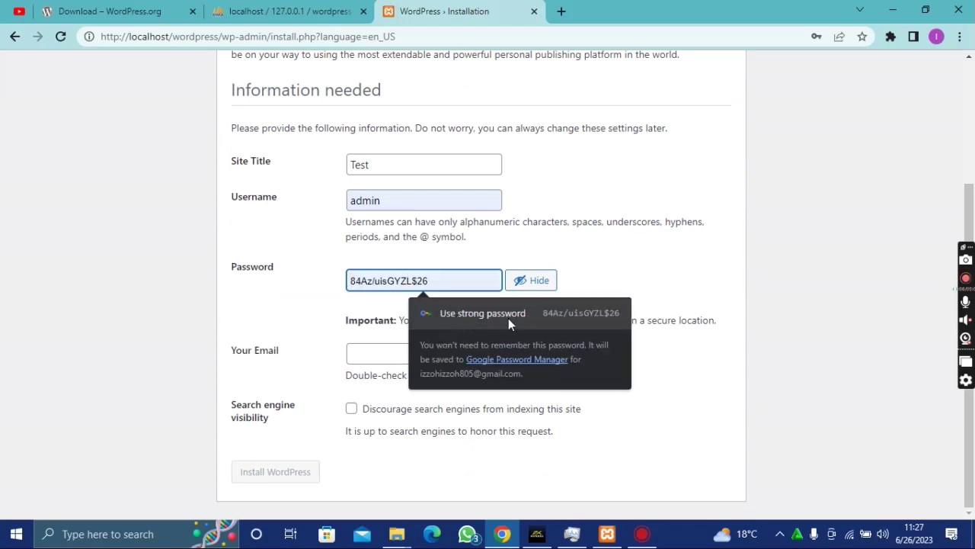
{"action": "left_click", "coordinate": [509, 320]}
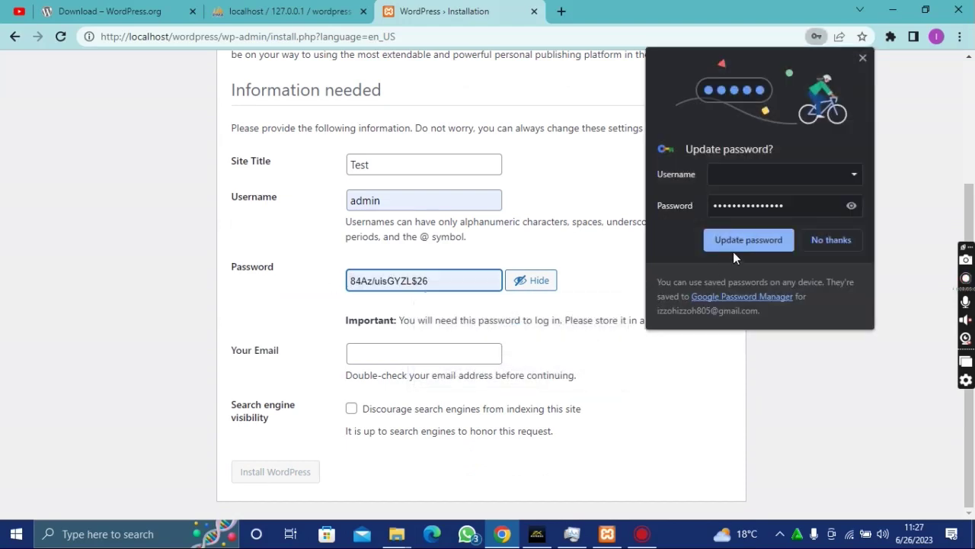
{"action": "left_click", "coordinate": [822, 242]}
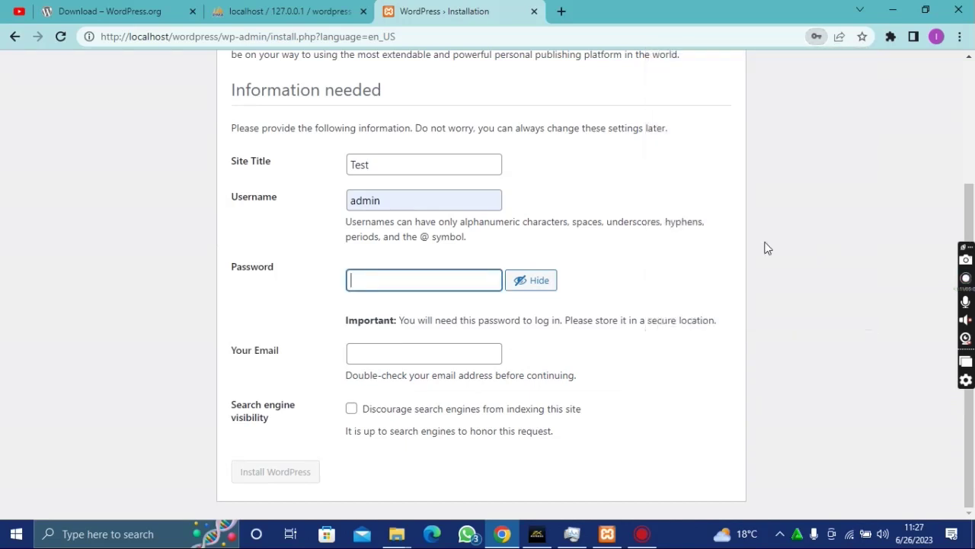
{"action": "left_click", "coordinate": [435, 280]}
{"action": "left_click", "coordinate": [472, 311]}
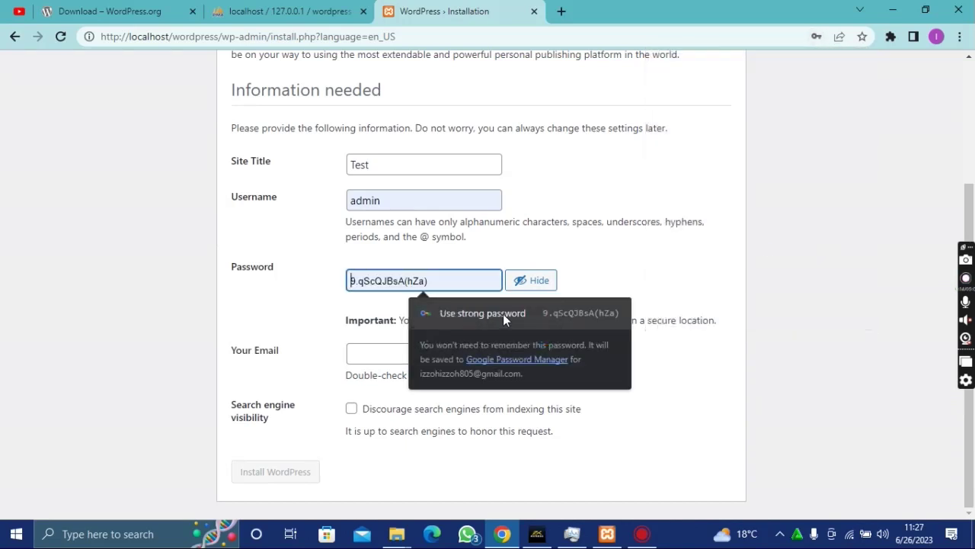
{"action": "left_click", "coordinate": [503, 313]}
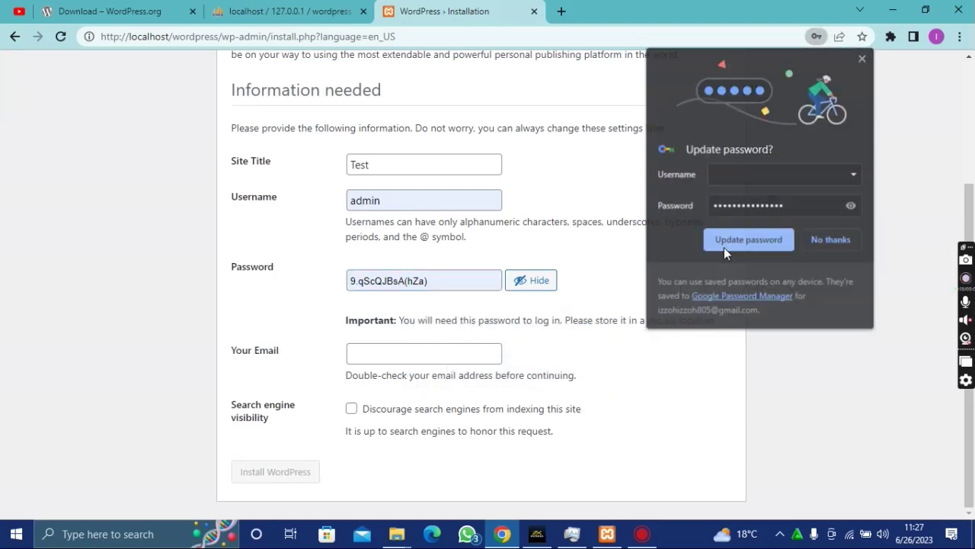
{"action": "left_click", "coordinate": [724, 247]}
- Fill in the admin e-mail from autofill suggestions and submit the installation form
{"action": "left_click", "coordinate": [409, 356]}
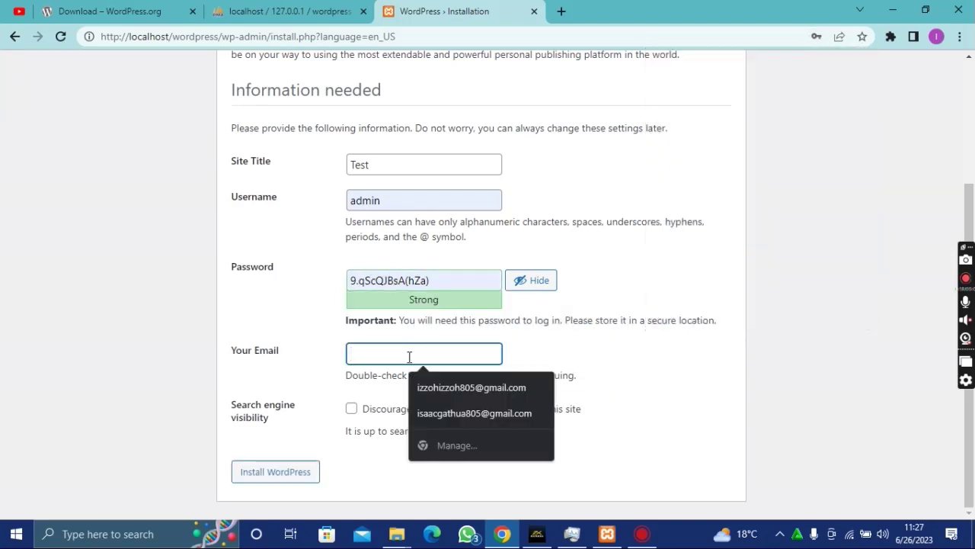
{"action": "type", "text": "admin@gmail.com"}
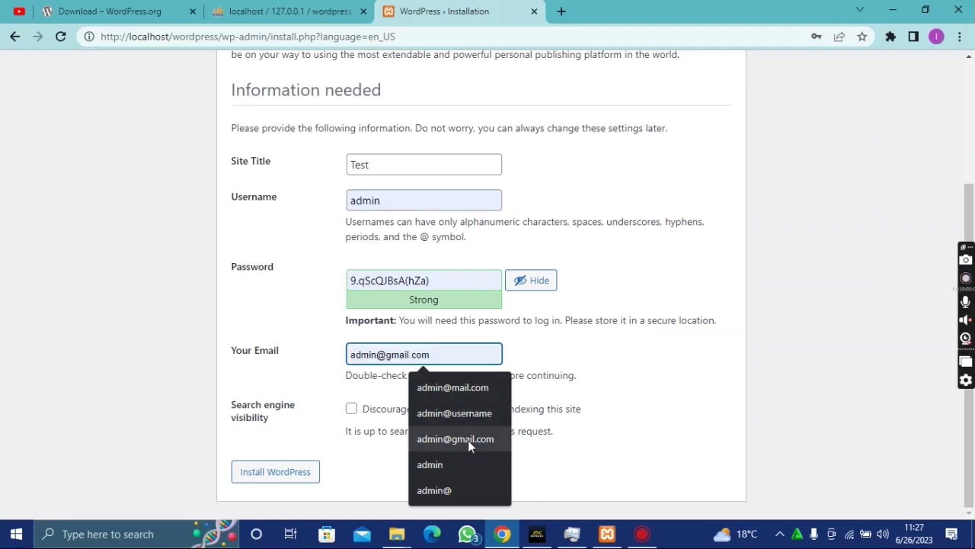
{"action": "left_click", "coordinate": [468, 440]}
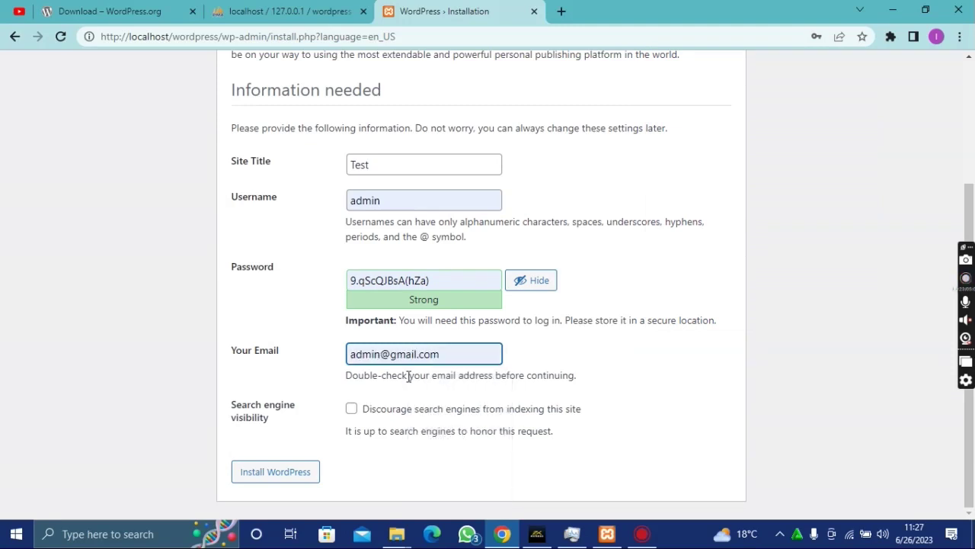
{"action": "left_click", "coordinate": [279, 480]}
{"action": "left_click", "coordinate": [280, 481]}
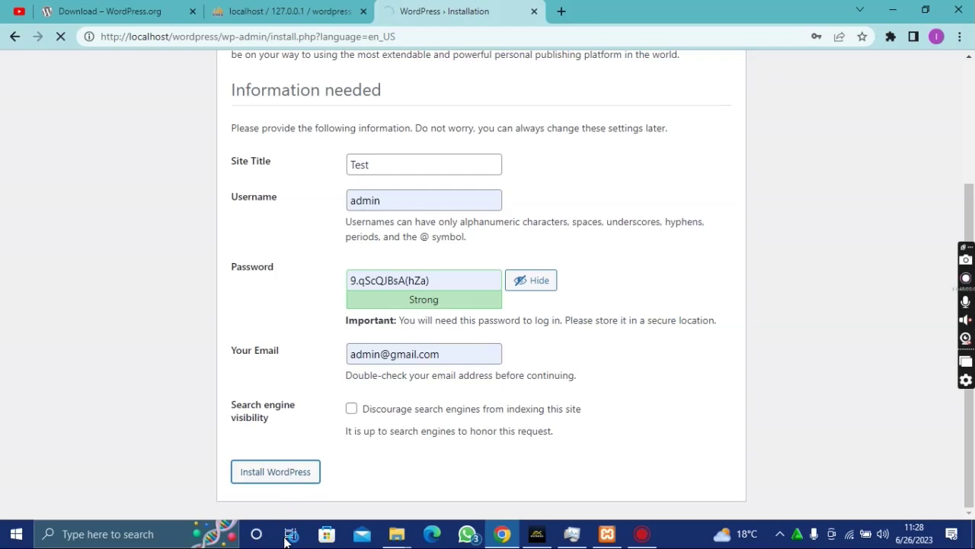
- Scroll the Success page to confirm WordPress finished installing with the admin account
{"action": "scroll", "coordinate": [281, 399], "scroll_direction": "up", "scroll_amount": 2}
{"action": "scroll", "coordinate": [281, 399], "scroll_direction": "up", "scroll_amount": 1}
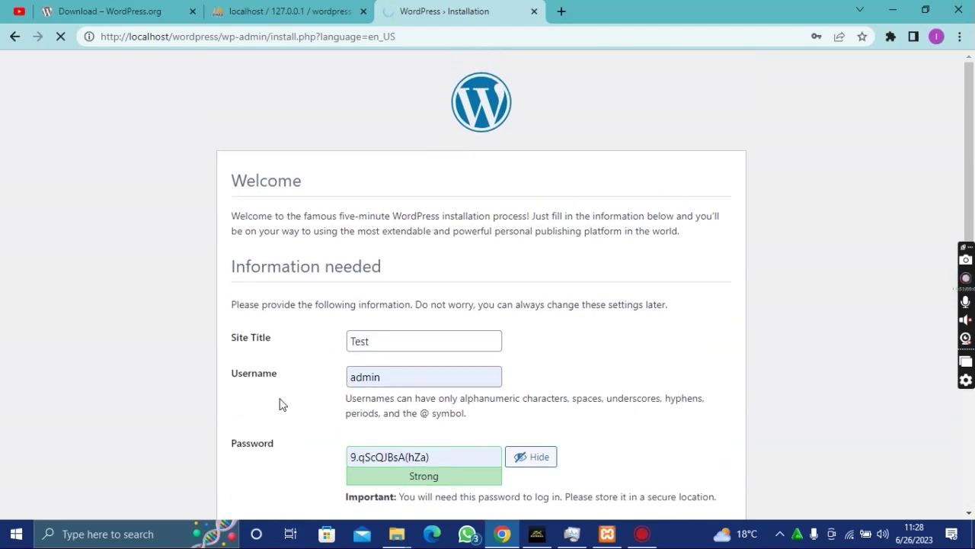
{"action": "scroll", "coordinate": [281, 404], "scroll_direction": "down", "scroll_amount": 3}
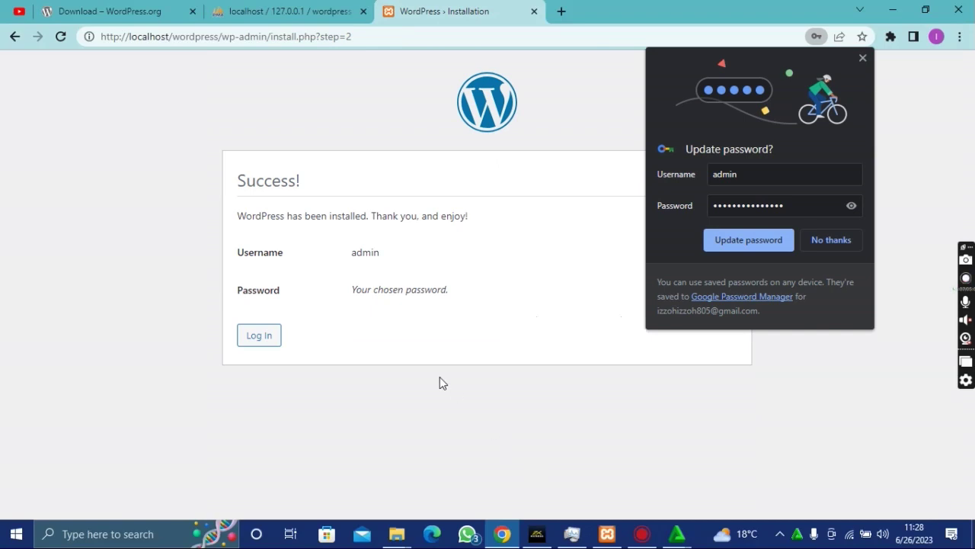
- Save the admin login in Chrome, then log in as admin to the Dashboard
{"action": "left_click", "coordinate": [738, 240]}
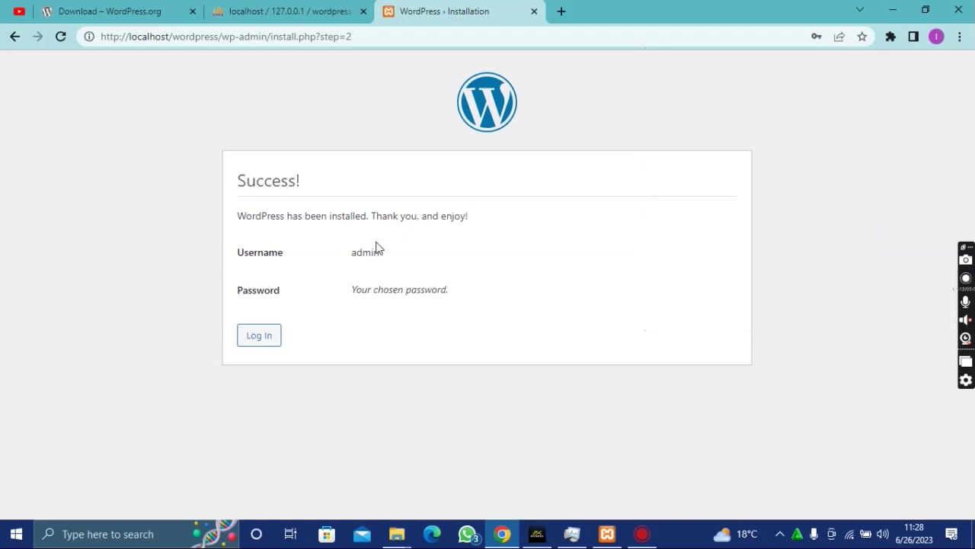
{"action": "left_click", "coordinate": [259, 339]}
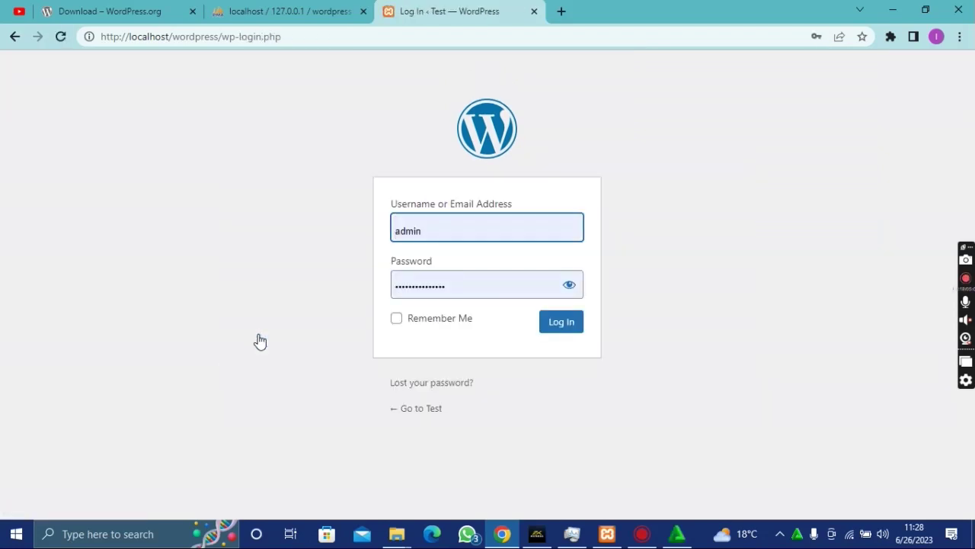
{"action": "left_click", "coordinate": [562, 326]}
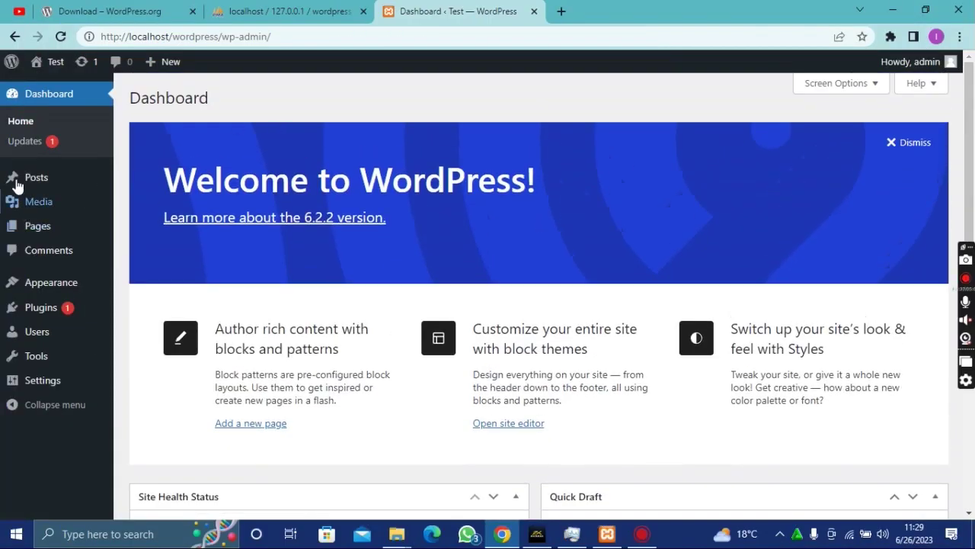
{"action": "mouse_move", "coordinate": [45, 191]}
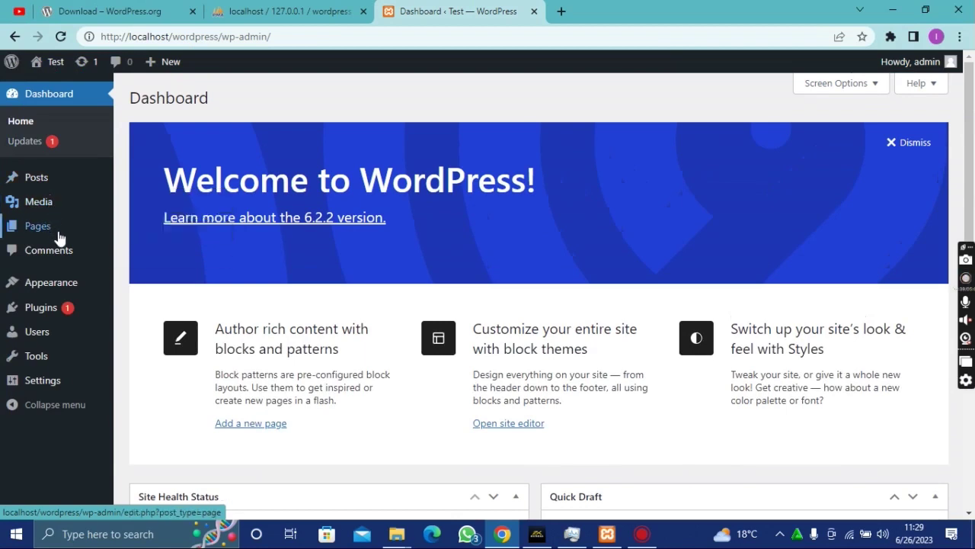
{"action": "mouse_move", "coordinate": [73, 293]}
{"action": "left_click", "coordinate": [178, 291]}
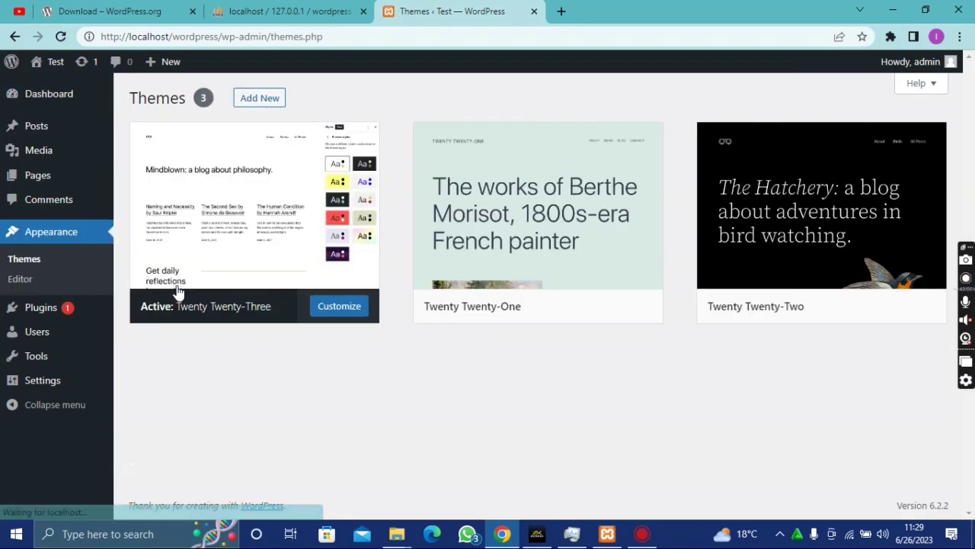
{"action": "scroll", "coordinate": [327, 255], "scroll_direction": "down", "scroll_amount": 1}
{"action": "scroll", "coordinate": [322, 287], "scroll_direction": "up", "scroll_amount": 1}
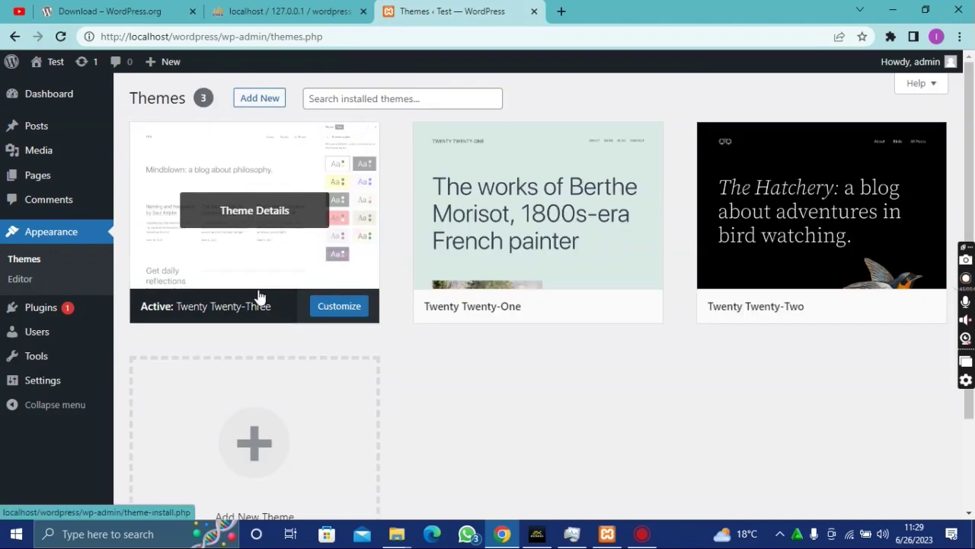
{"action": "left_click", "coordinate": [393, 99]}
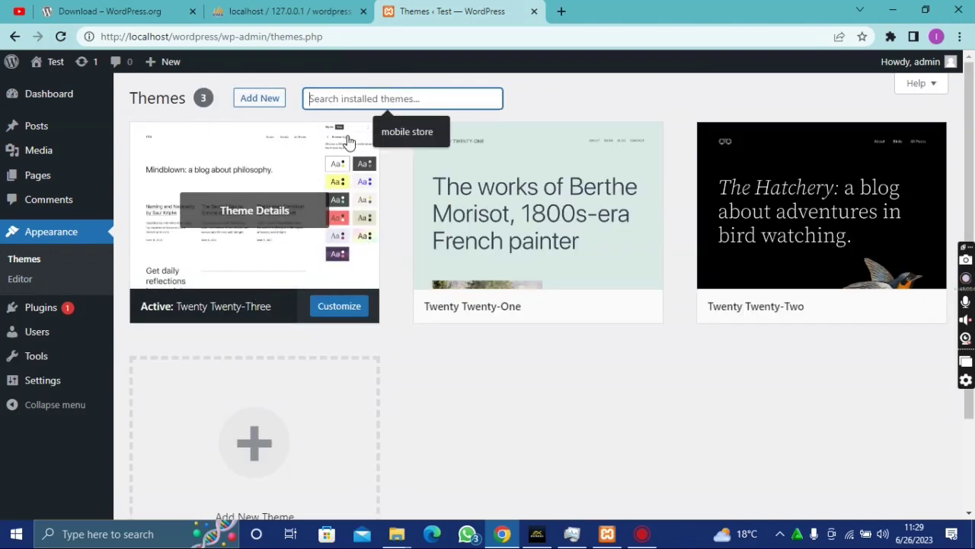
{"action": "left_click", "coordinate": [538, 98]}
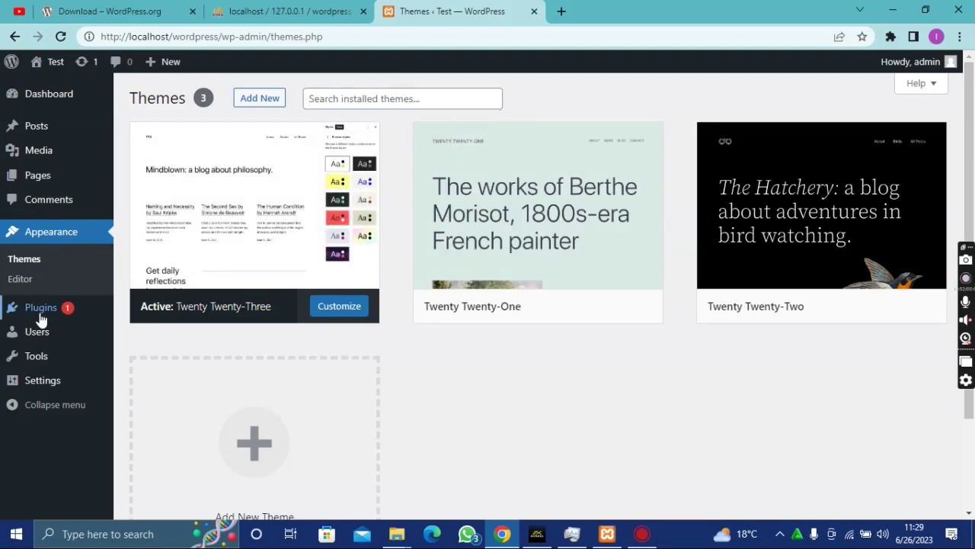
{"action": "mouse_move", "coordinate": [48, 312]}
{"action": "left_click", "coordinate": [141, 316]}
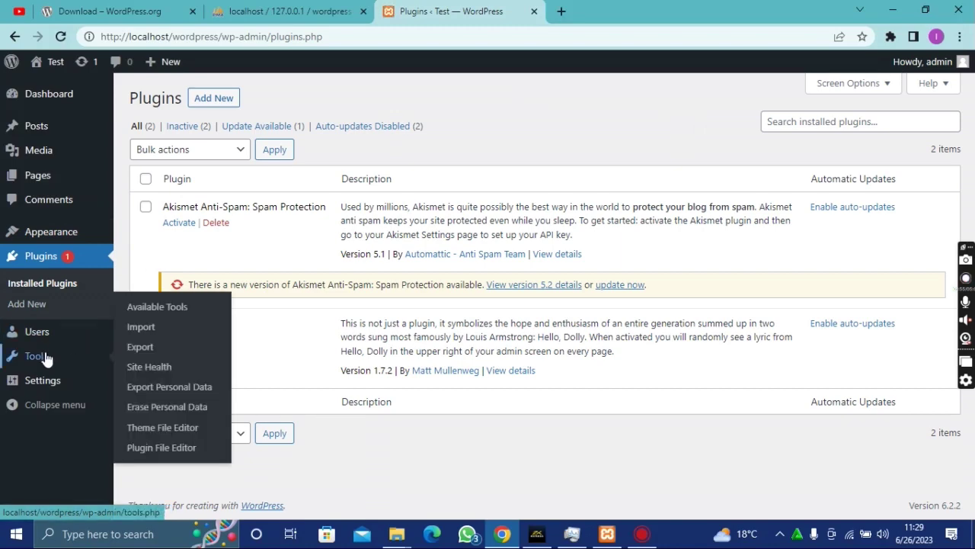
{"action": "left_click", "coordinate": [53, 386]}
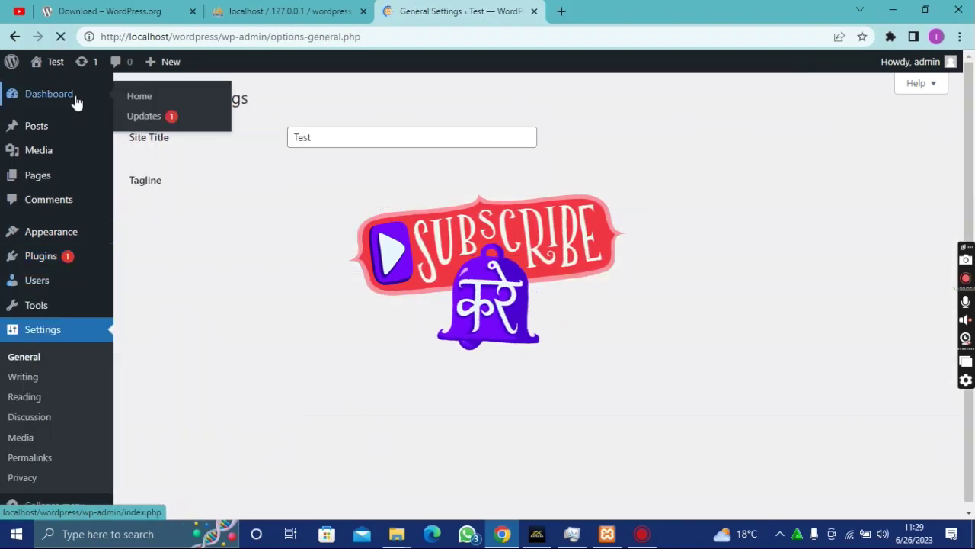
{"action": "left_click", "coordinate": [74, 98]}
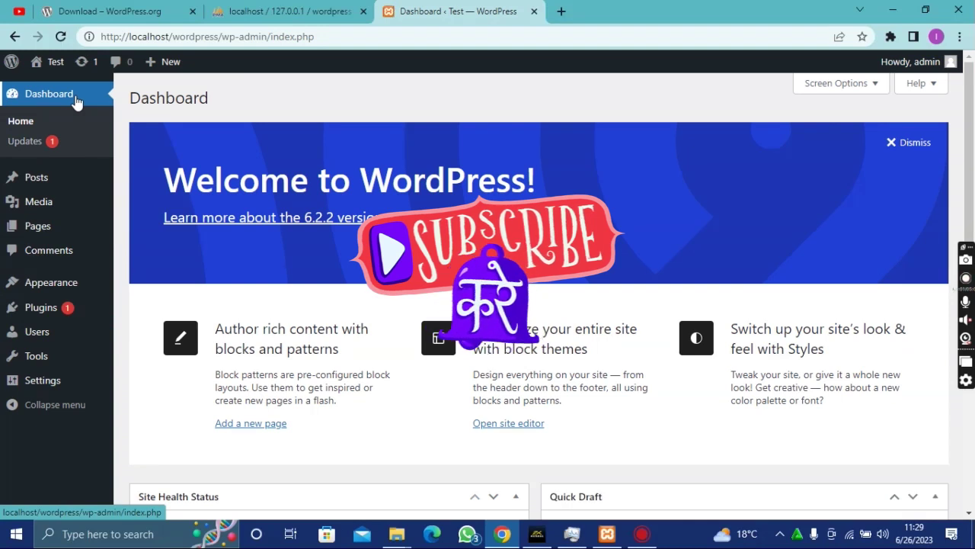